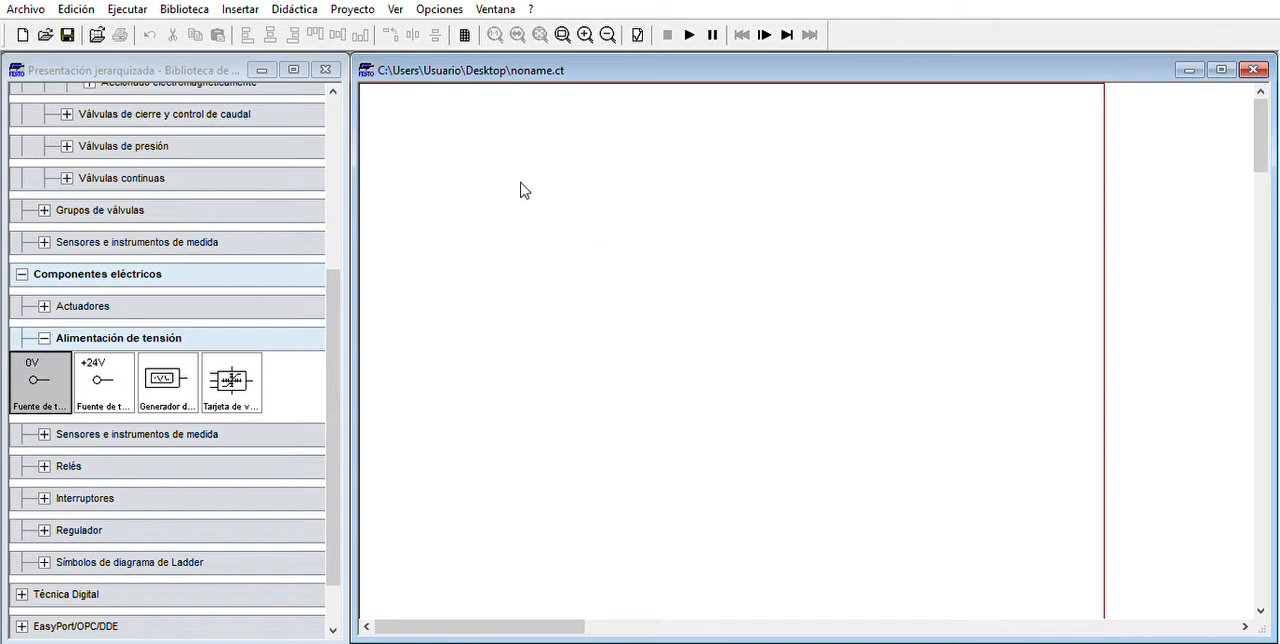
- Place a single-acting cylinder with spring return from the pneumatic actuators near the upper edge of the drawing sheet
{"action": "left_click", "coordinate": [66, 330]}
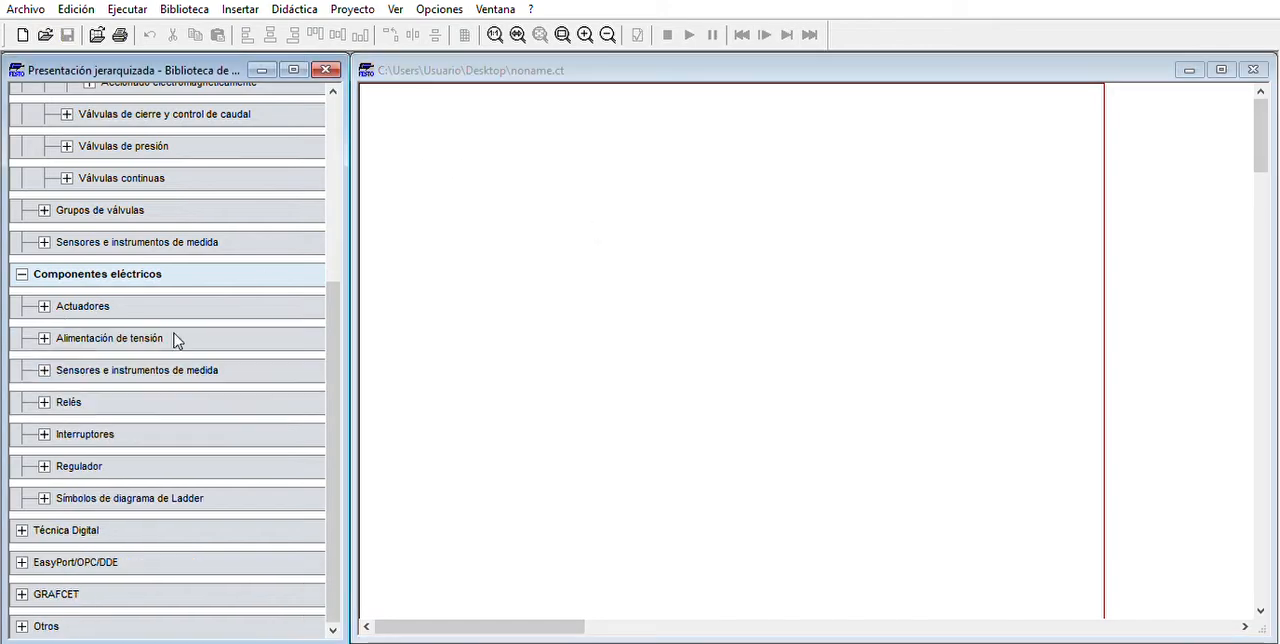
{"action": "scroll", "coordinate": [190, 200], "scroll_direction": "up", "scroll_amount": 5}
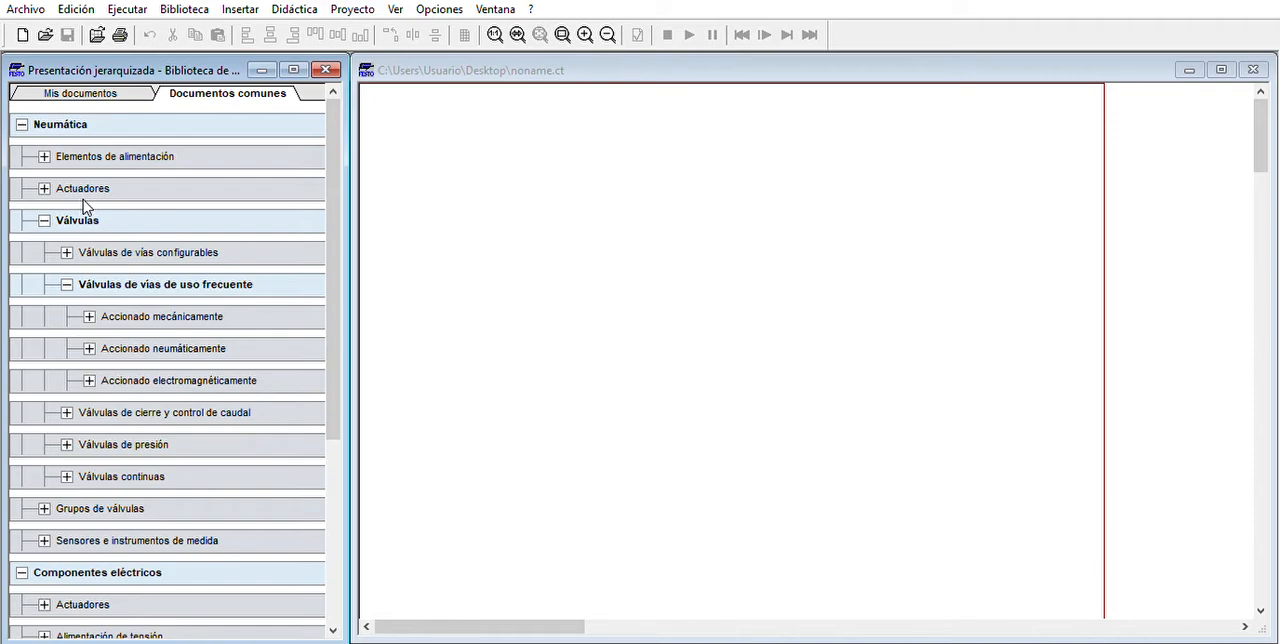
{"action": "left_click", "coordinate": [51, 177]}
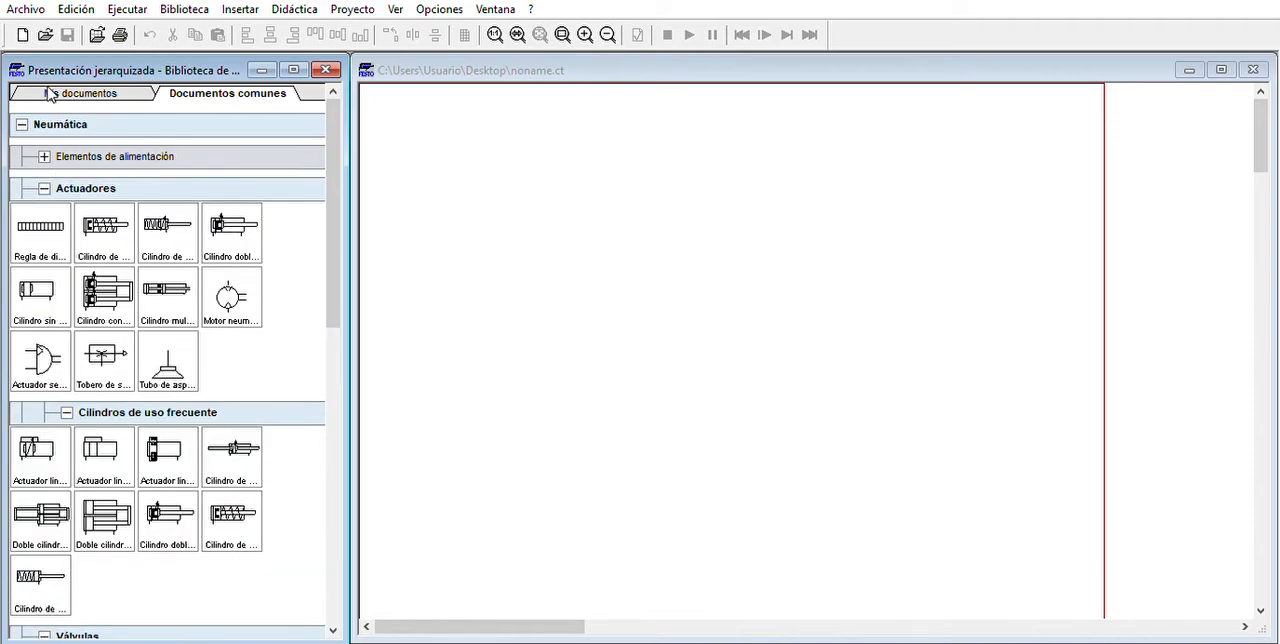
{"action": "left_click_drag", "start_coordinate": [105, 222], "coordinate": [532, 148]}
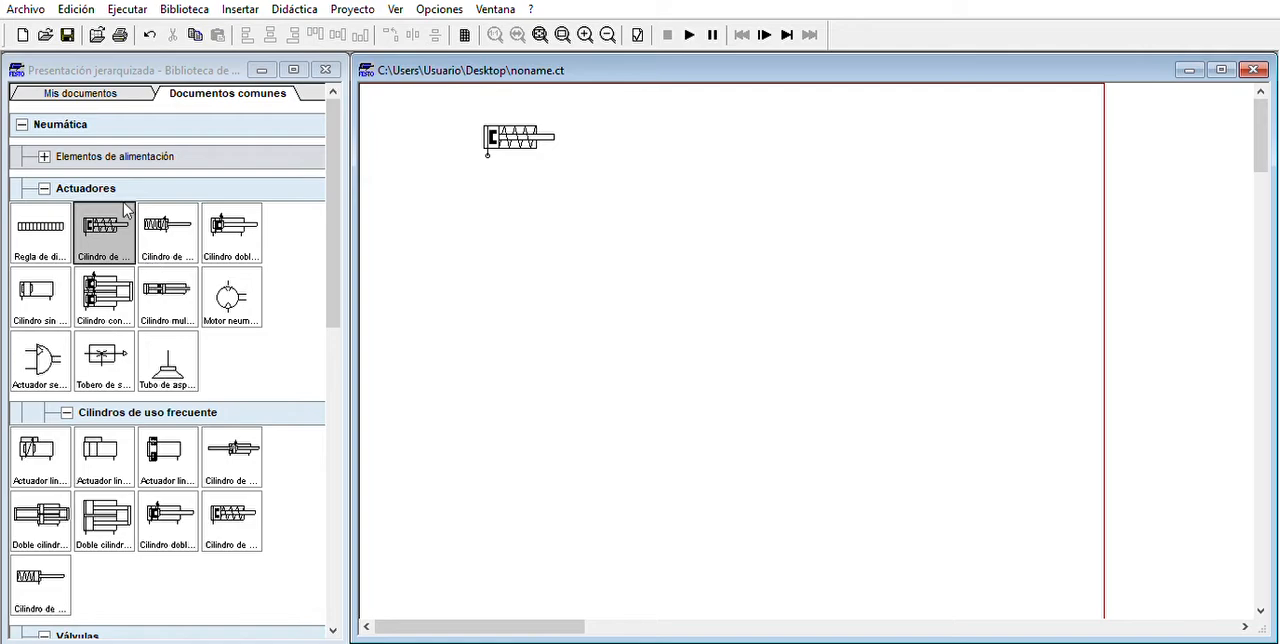
- Add a configurable 3/n-way valve (Válvula de 3/n vías) to the circuit directly below the cylinder
{"action": "left_click", "coordinate": [87, 180]}
{"action": "left_click", "coordinate": [86, 180]}
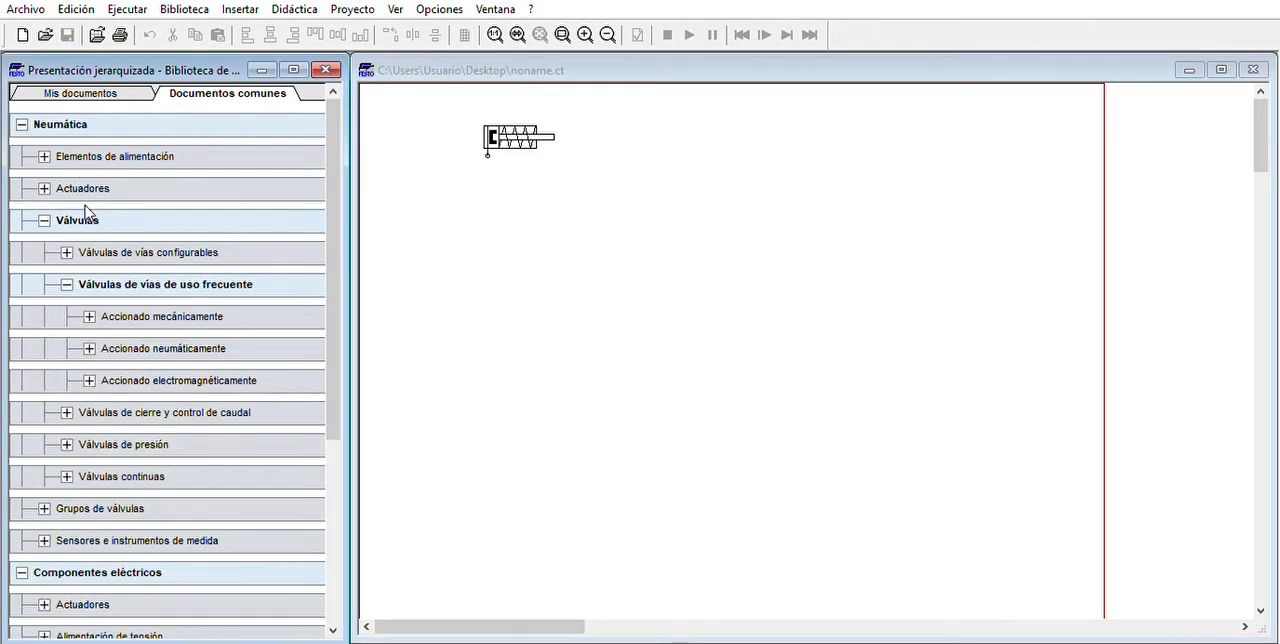
{"action": "left_click", "coordinate": [81, 206]}
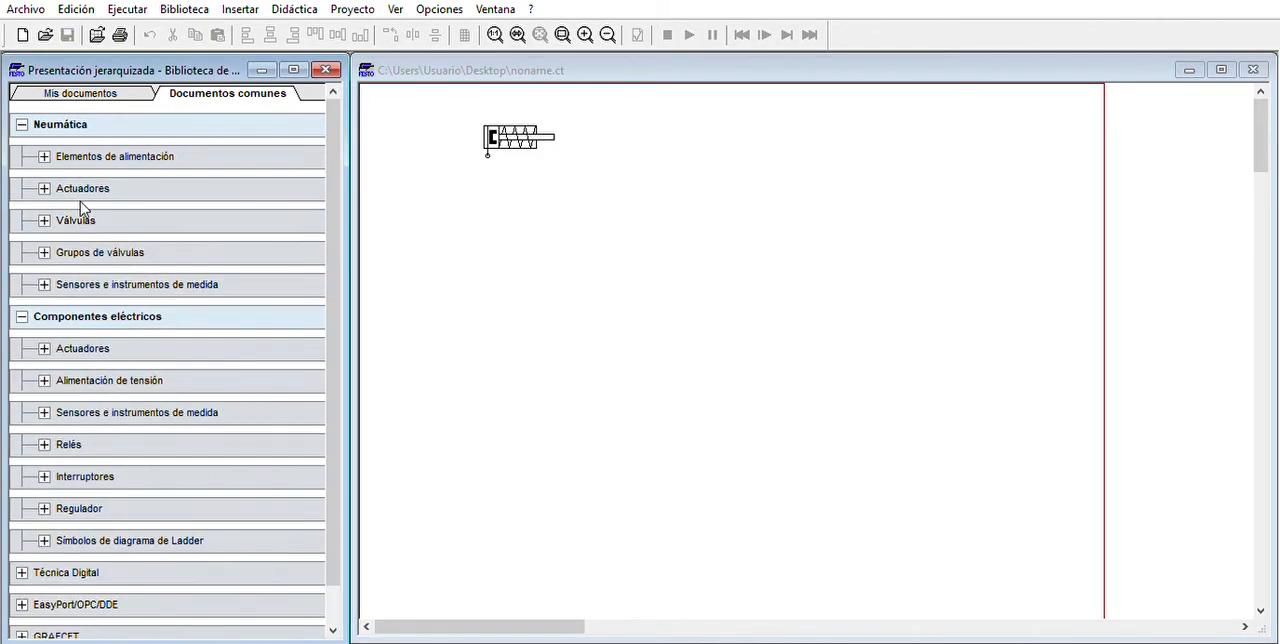
{"action": "left_click", "coordinate": [81, 205]}
{"action": "left_click", "coordinate": [81, 206]}
{"action": "left_click", "coordinate": [82, 207]}
{"action": "left_click", "coordinate": [120, 271]}
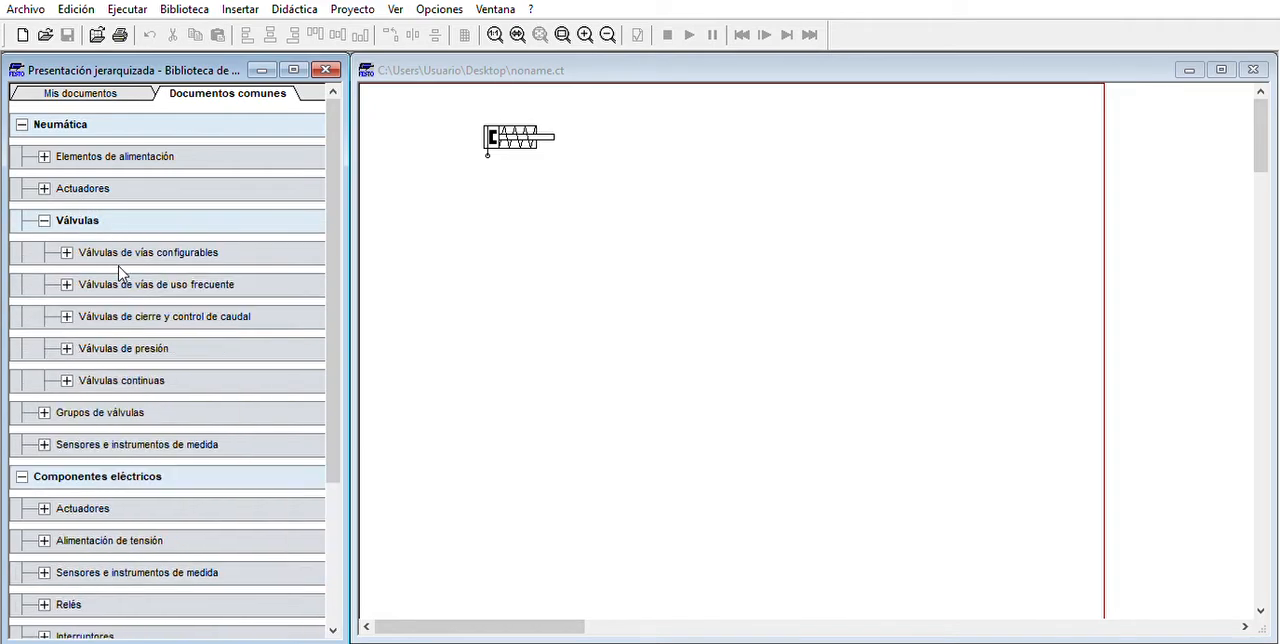
{"action": "left_click", "coordinate": [120, 272]}
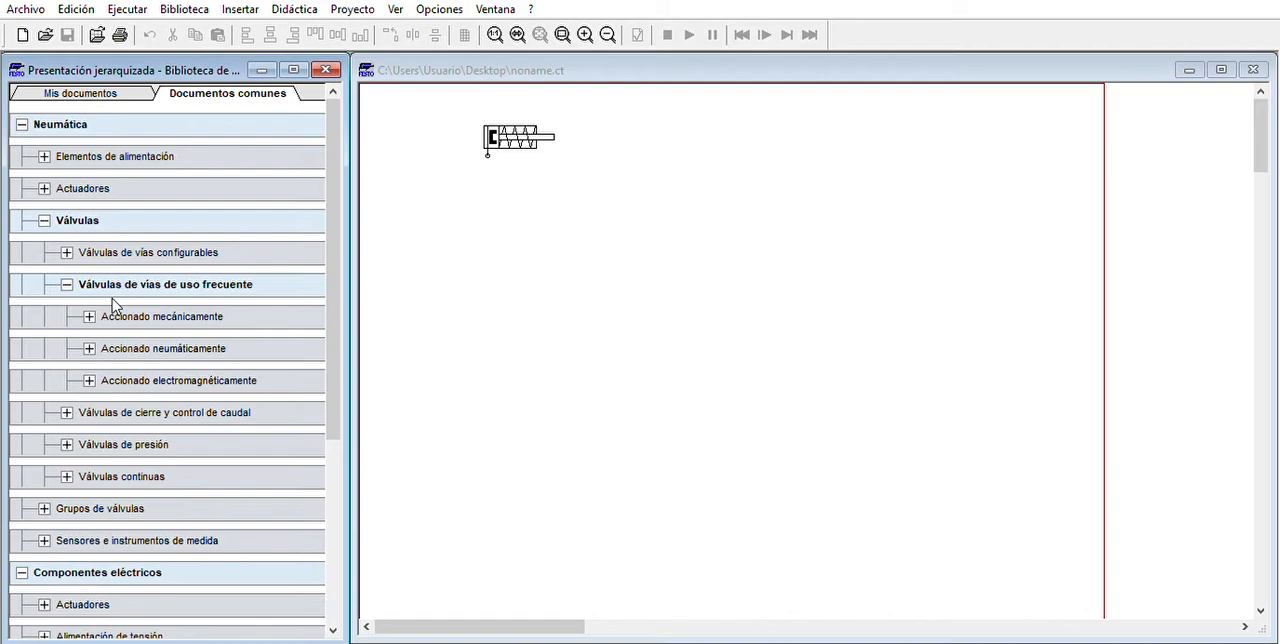
{"action": "left_click", "coordinate": [142, 247]}
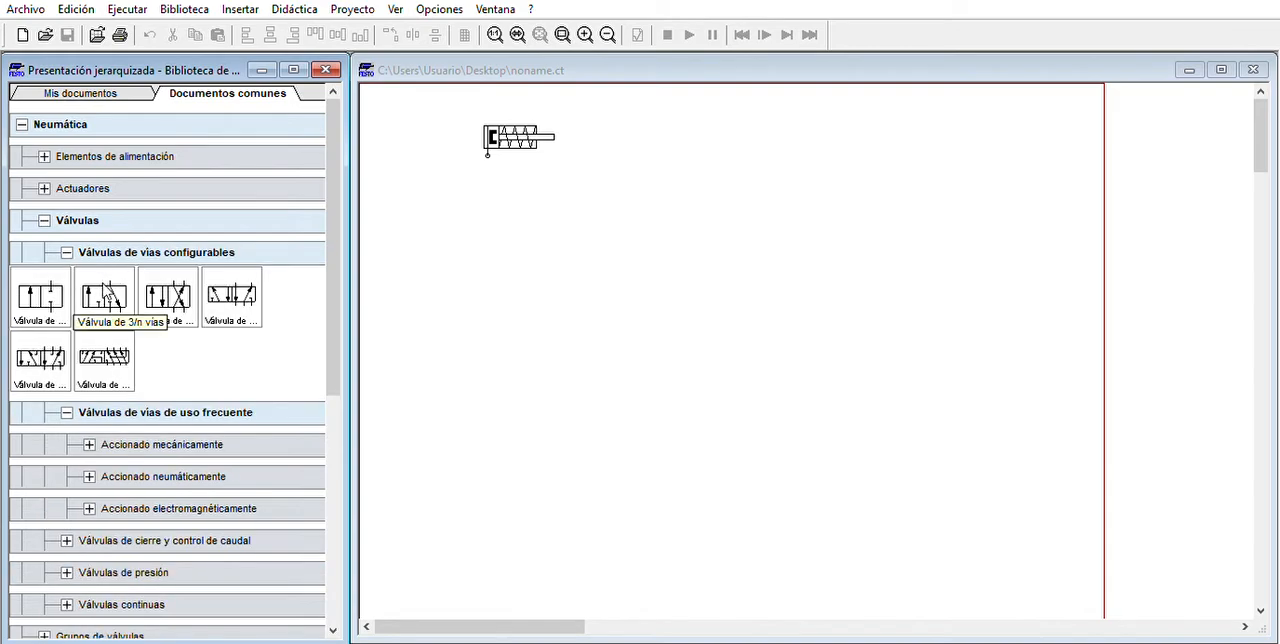
{"action": "left_click_drag", "start_coordinate": [108, 297], "coordinate": [528, 217]}
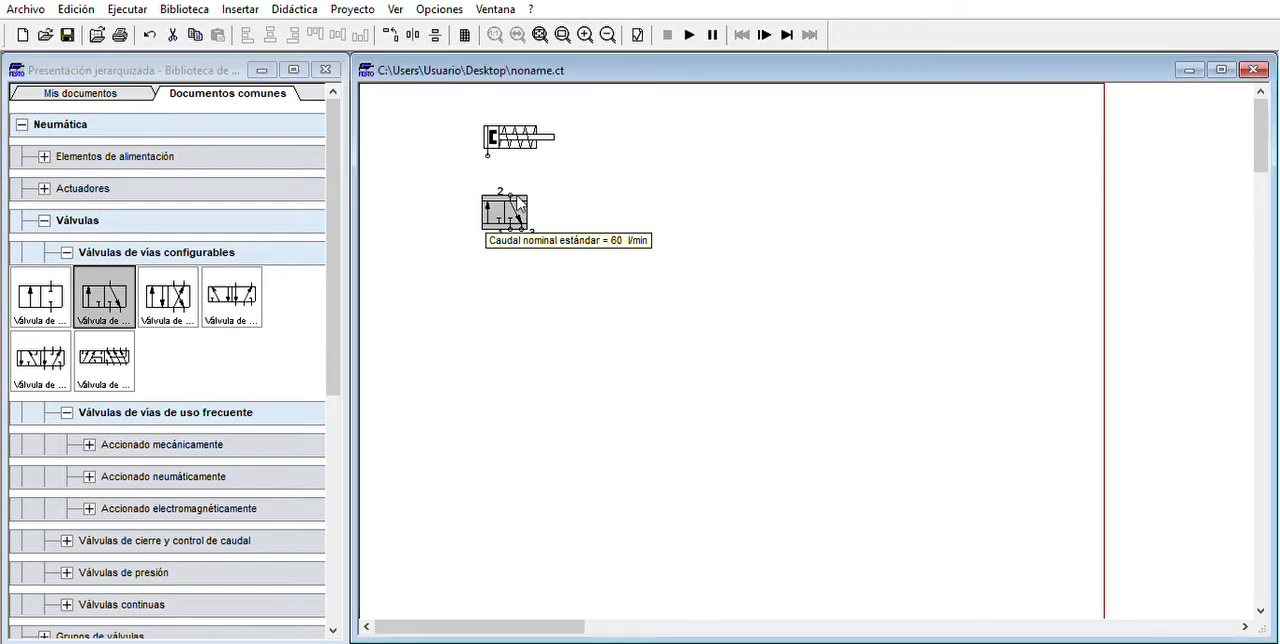
- Configure the 3/n-way valve with solenoid actuation on its left side and a spring return on its right side
{"action": "double_click", "coordinate": [519, 203]}
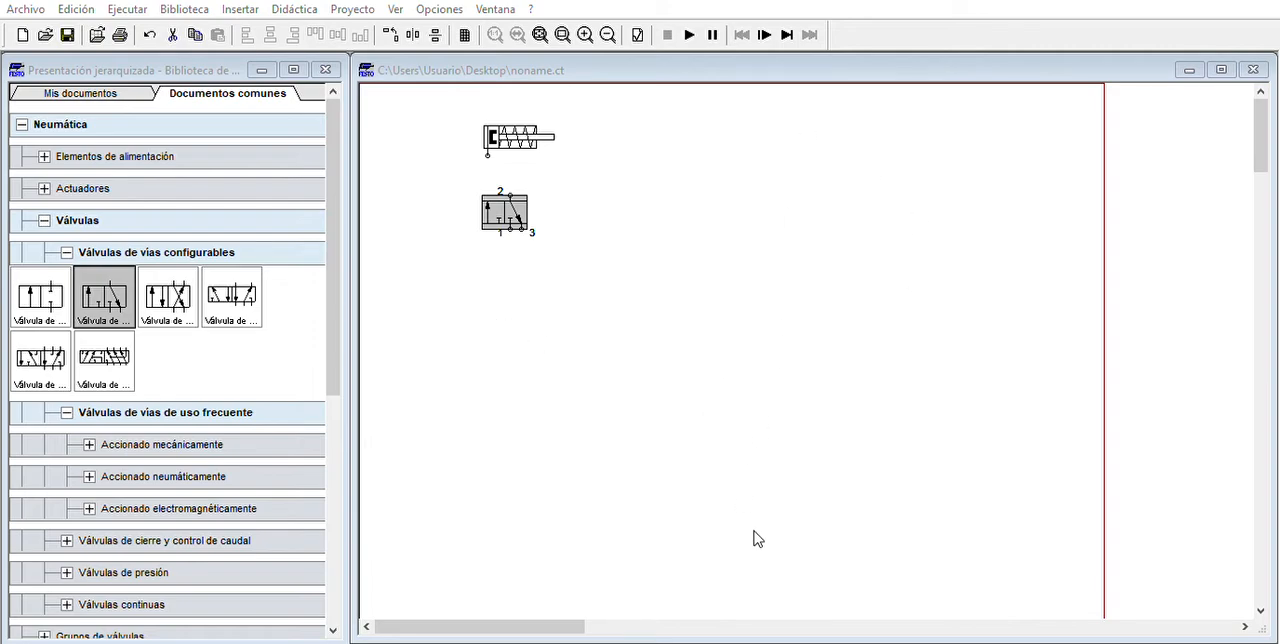
{"action": "left_click", "coordinate": [603, 310]}
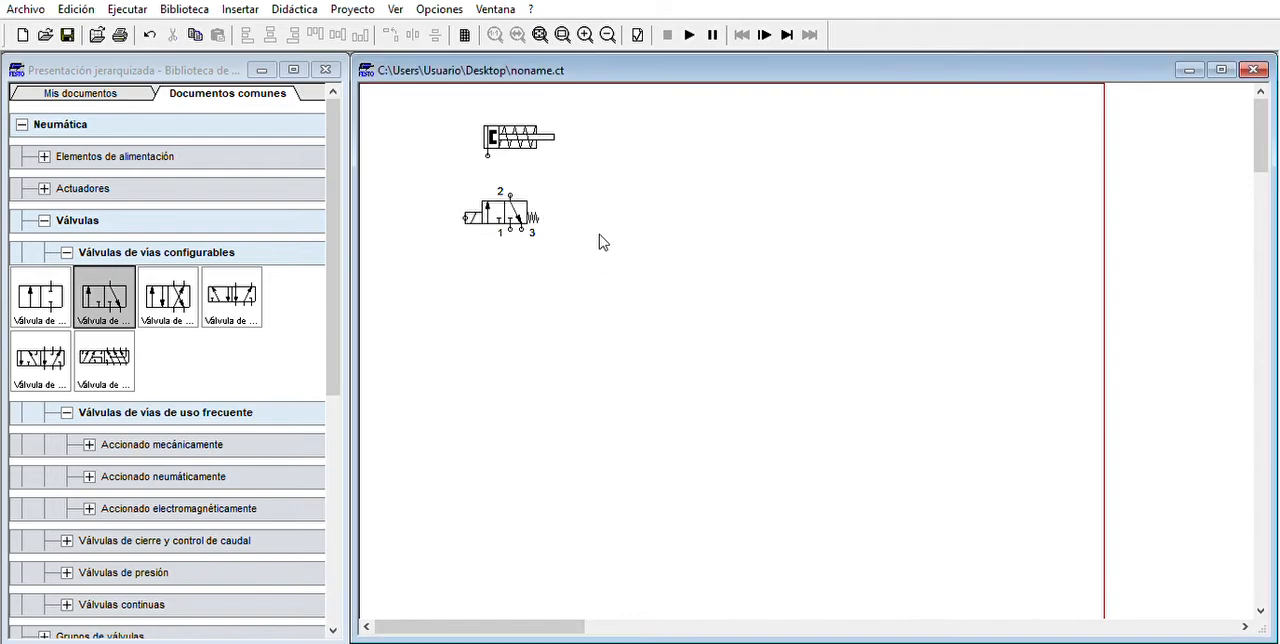
{"action": "double_click", "coordinate": [510, 194]}
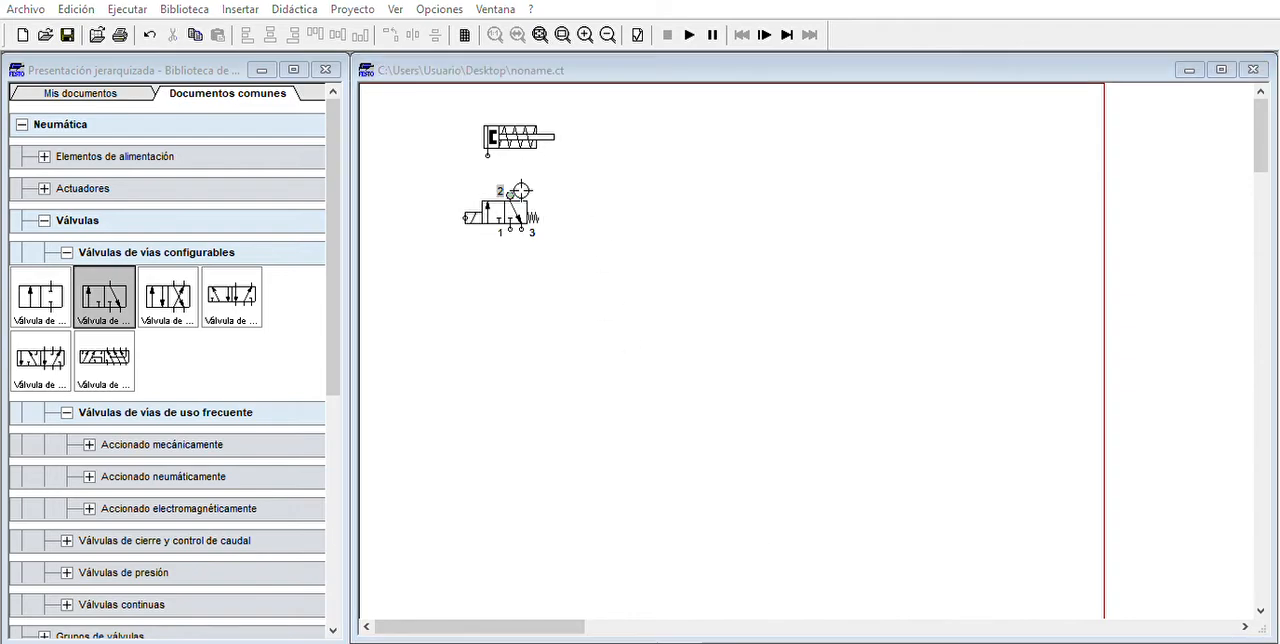
{"action": "left_click", "coordinate": [744, 179]}
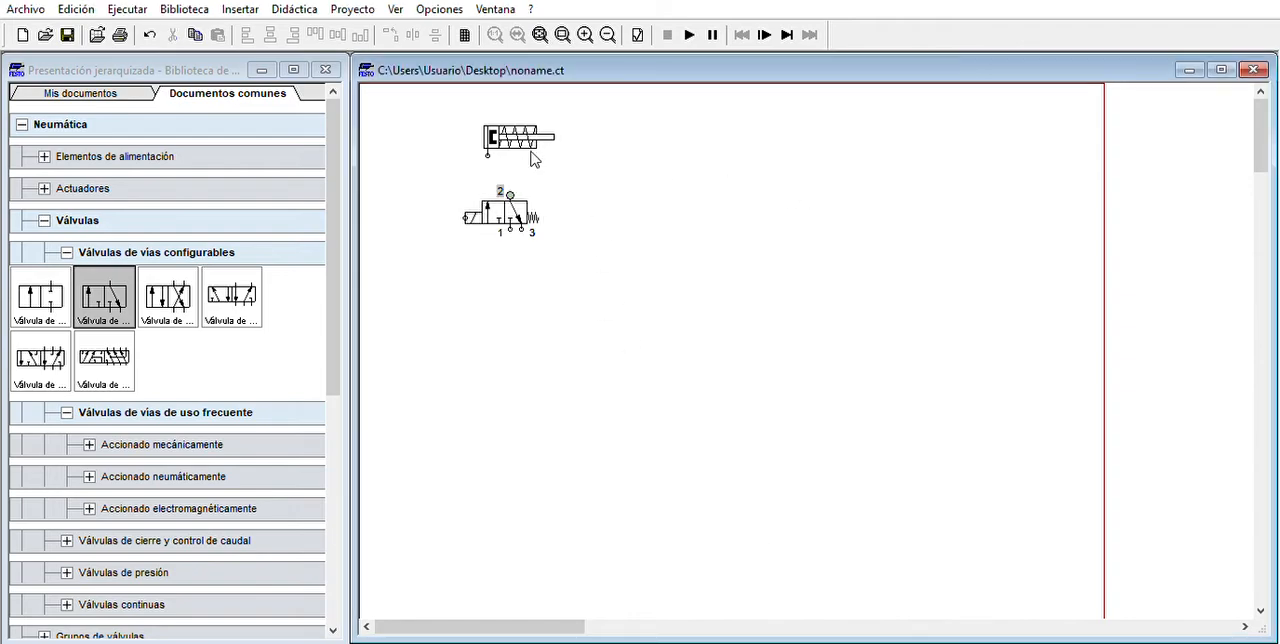
- Connect the cylinder's port to port 2 of the valve and shift the valve slightly down and to the left
{"action": "left_click", "coordinate": [513, 151]}
{"action": "left_click_drag", "start_coordinate": [522, 174], "coordinate": [503, 222]}
{"action": "left_click", "coordinate": [611, 170]}
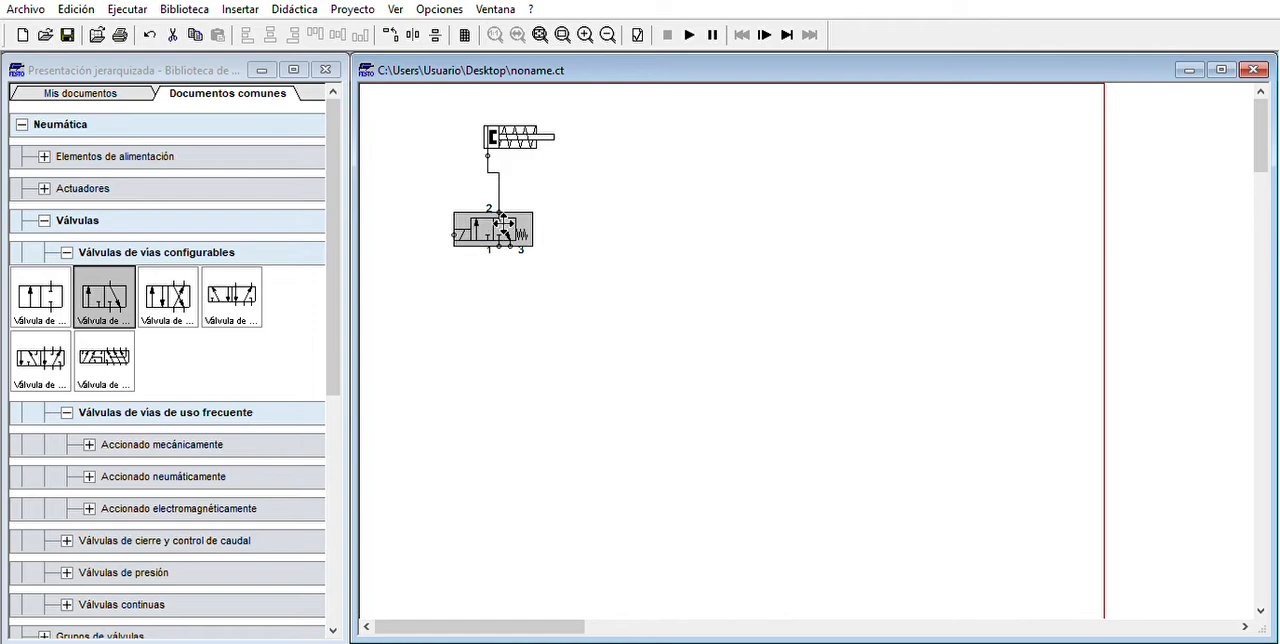
{"action": "left_click", "coordinate": [603, 170]}
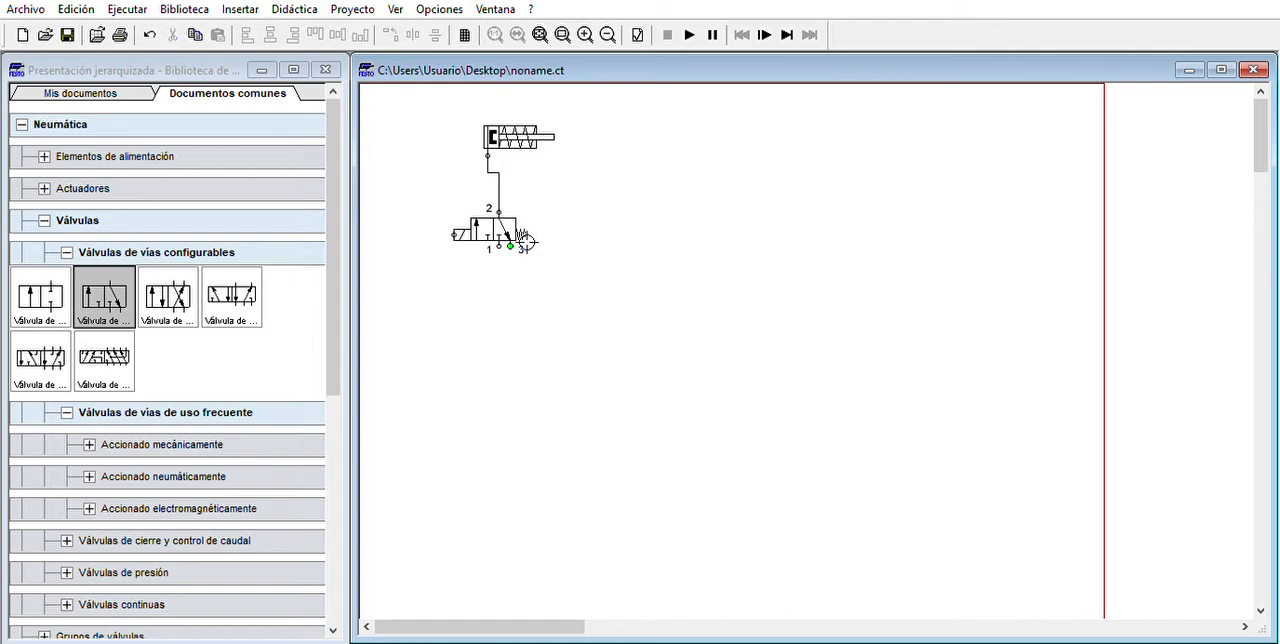
- Terminate port 3 of the valve with an exhaust symbol
{"action": "double_click", "coordinate": [523, 243]}
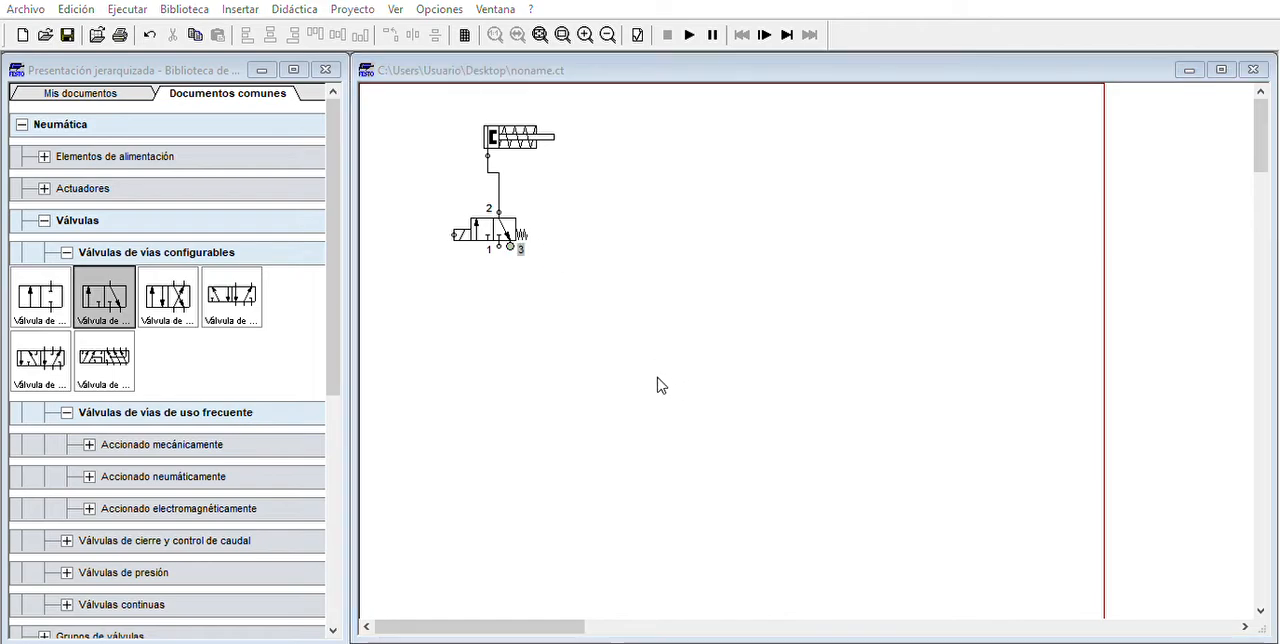
{"action": "left_click", "coordinate": [571, 418]}
{"action": "left_click", "coordinate": [505, 291]}
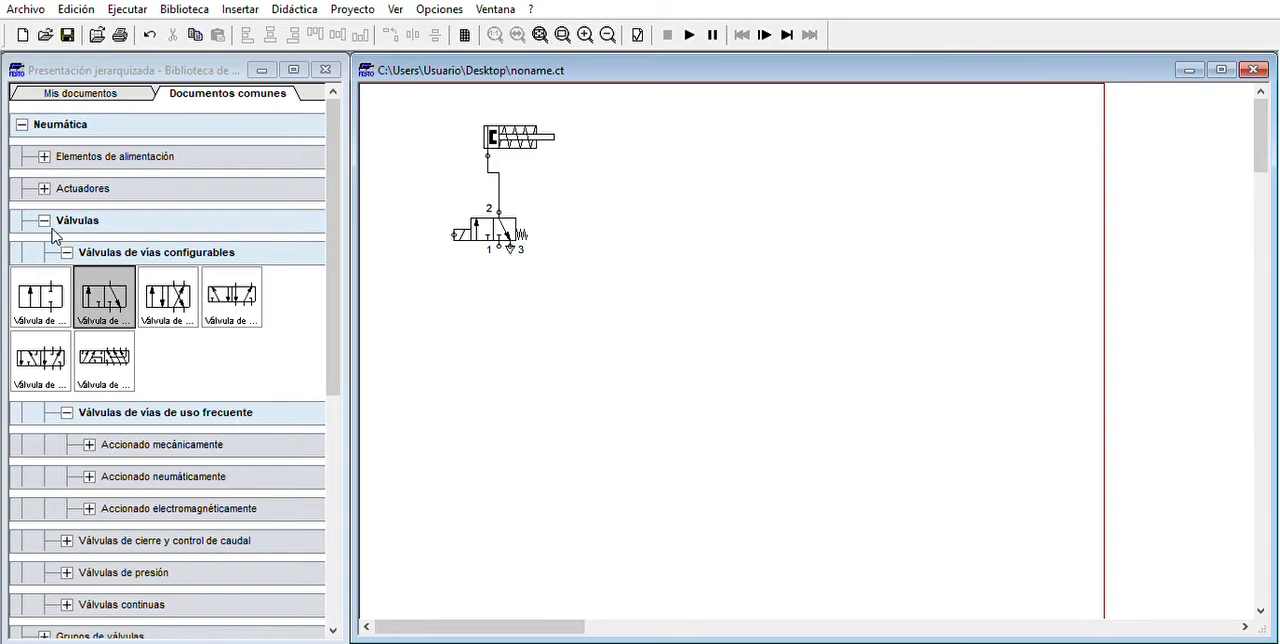
- Place the simplified air service unit from Elementos de alimentación below the valve and connect its right port to valve port 1
{"action": "left_click", "coordinate": [66, 252]}
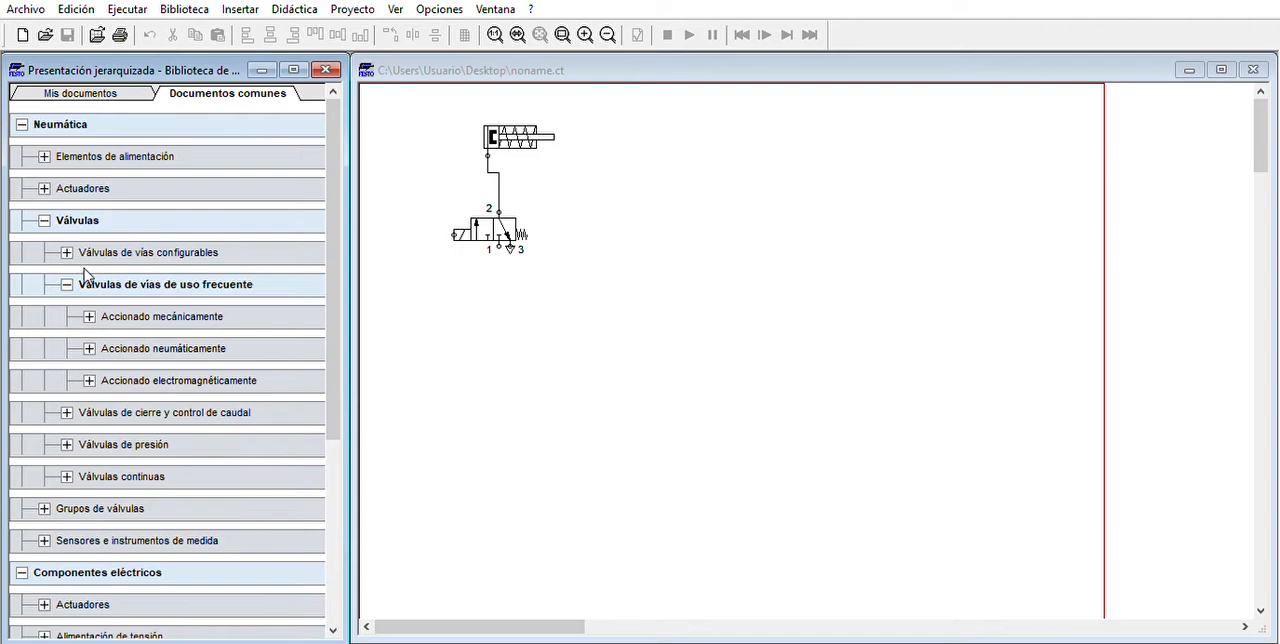
{"action": "left_click", "coordinate": [62, 212]}
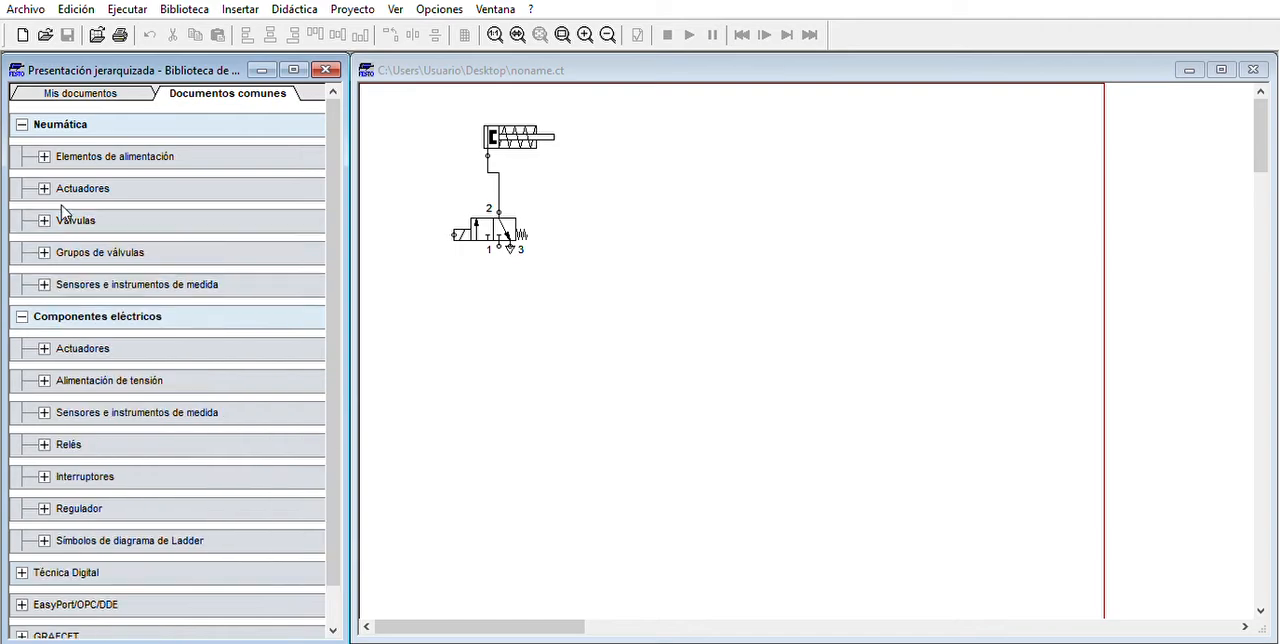
{"action": "left_click", "coordinate": [86, 152]}
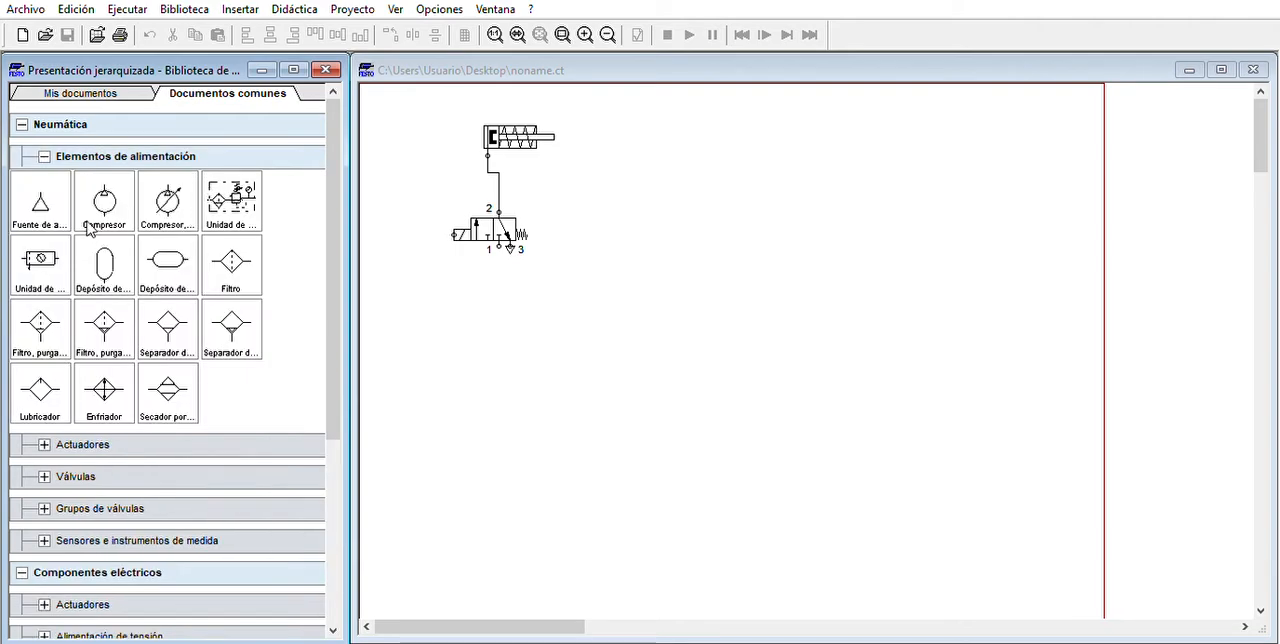
{"action": "left_click_drag", "start_coordinate": [42, 260], "coordinate": [457, 326]}
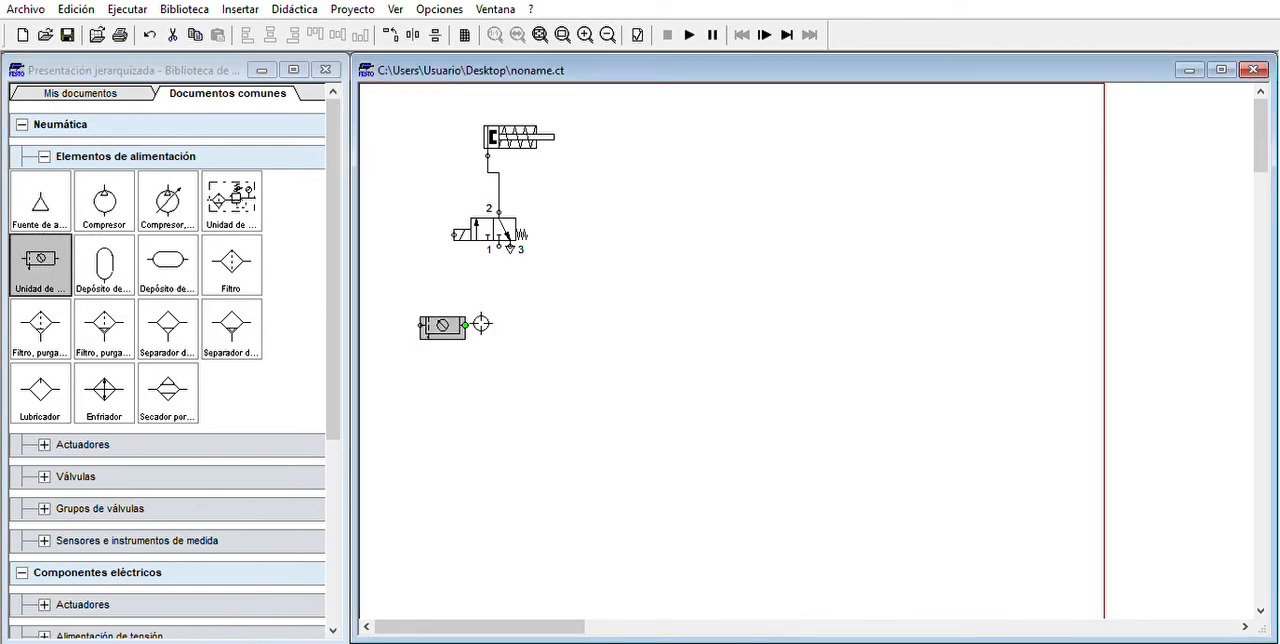
{"action": "left_click_drag", "start_coordinate": [500, 246], "coordinate": [465, 325]}
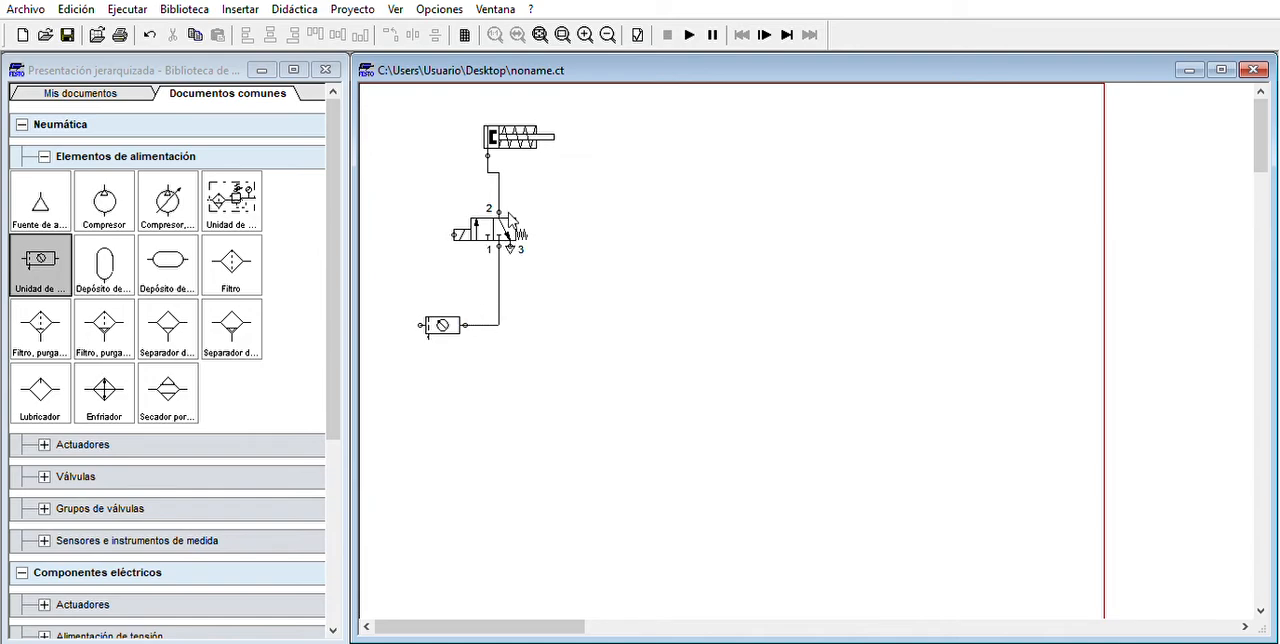
- Add a compressed air source below left of the service unit, pipe it to the unit's left port and move it closer
{"action": "mouse_move", "coordinate": [40, 200]}
{"action": "left_mouse_down"}
{"action": "mouse_move", "coordinate": [139, 264]}
{"action": "mouse_move", "coordinate": [400, 388]}
{"action": "mouse_move", "coordinate": [400, 348]}
{"action": "mouse_move", "coordinate": [369, 326]}
{"action": "mouse_move", "coordinate": [399, 335]}
{"action": "mouse_move", "coordinate": [394, 359]}
{"action": "mouse_move", "coordinate": [381, 358]}
{"action": "left_mouse_up"}
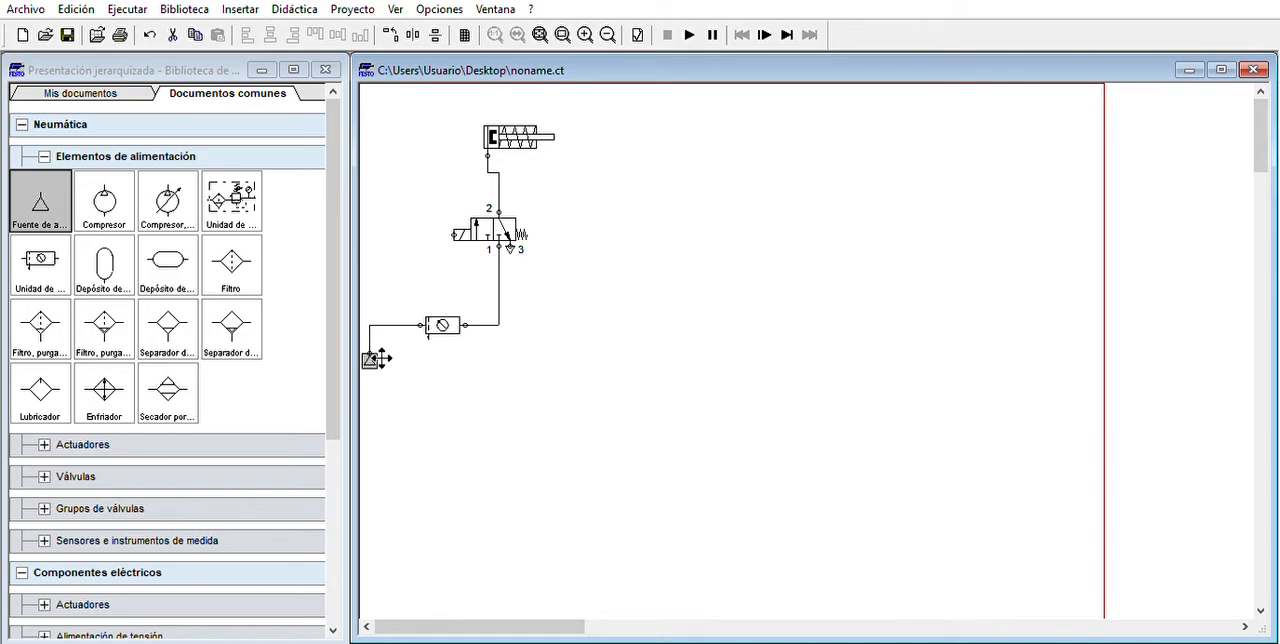
{"action": "left_click", "coordinate": [541, 405]}
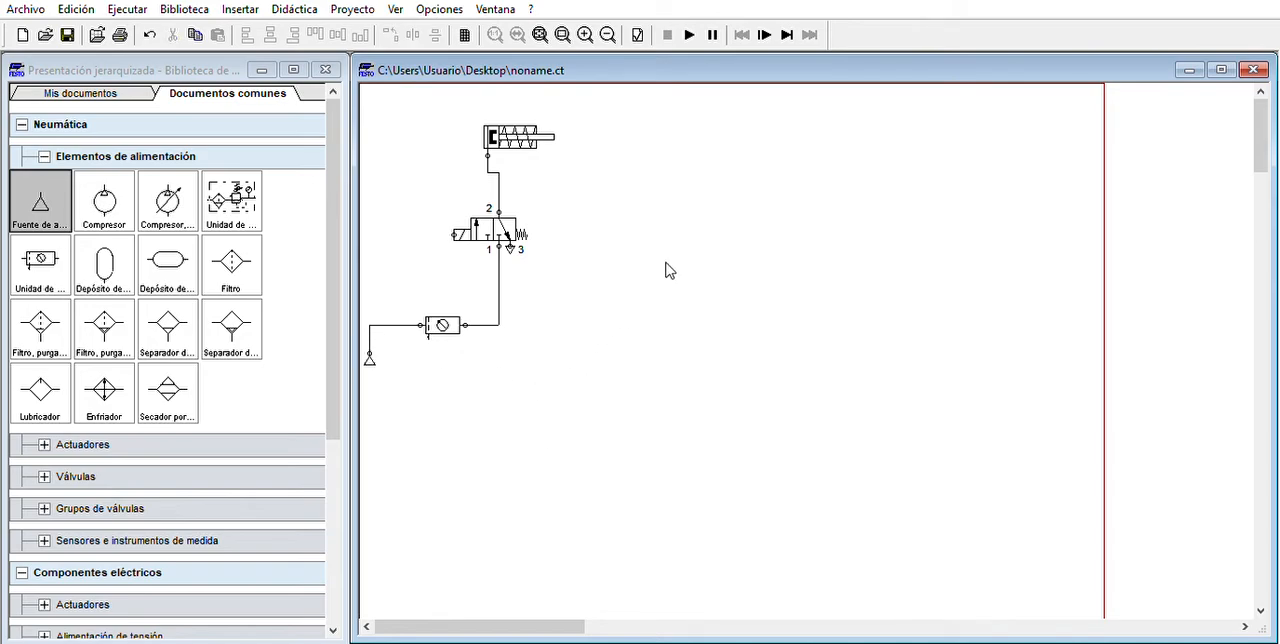
{"action": "left_click_drag", "start_coordinate": [372, 325], "coordinate": [409, 356]}
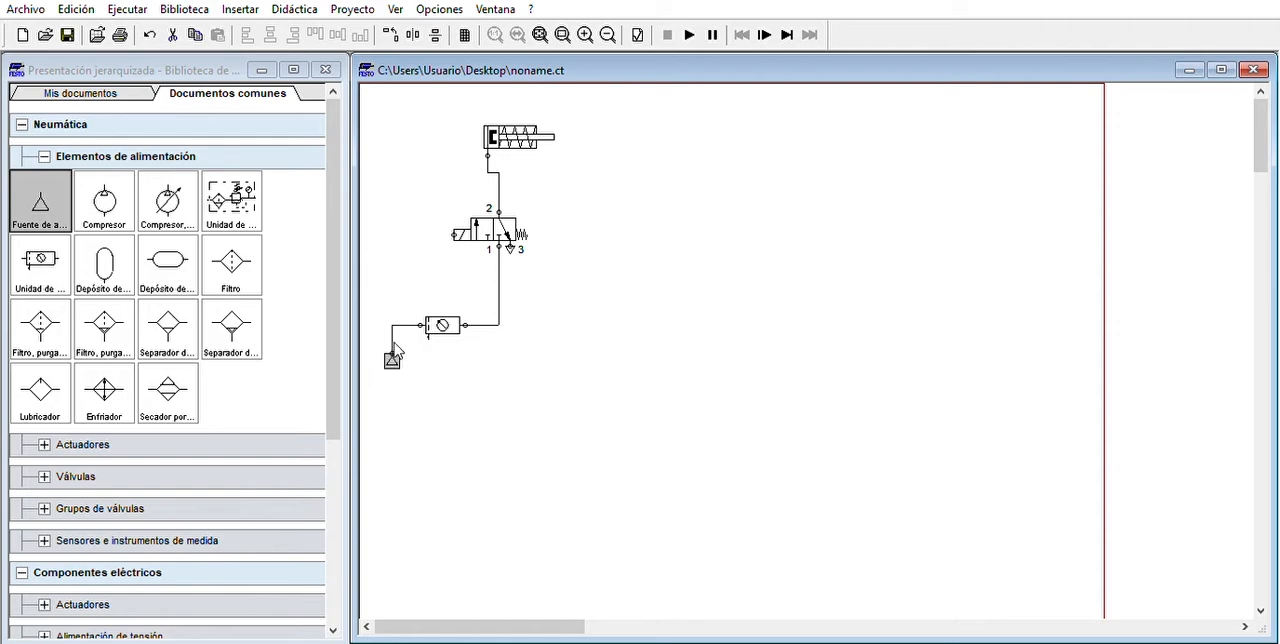
{"action": "left_click", "coordinate": [731, 335]}
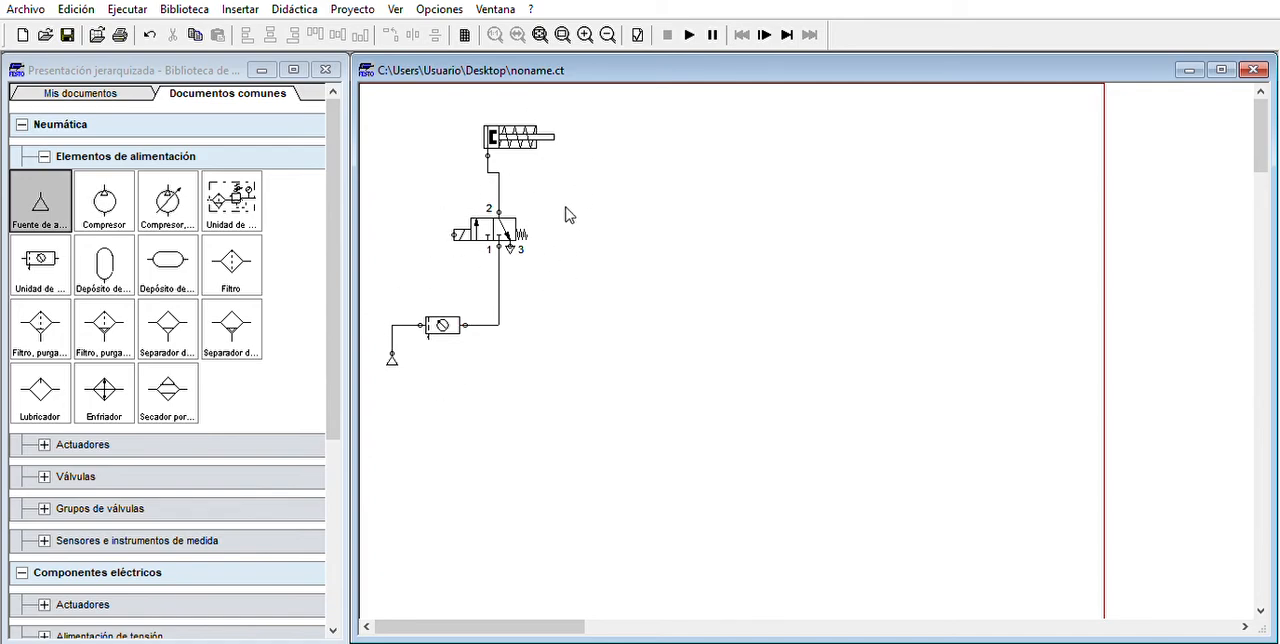
- Place a normally open pushbutton from the manually actuated electrical switches to the right of the pneumatic circuit
{"action": "mouse_move", "coordinate": [476, 210]}
{"action": "mouse_move", "coordinate": [493, 136]}
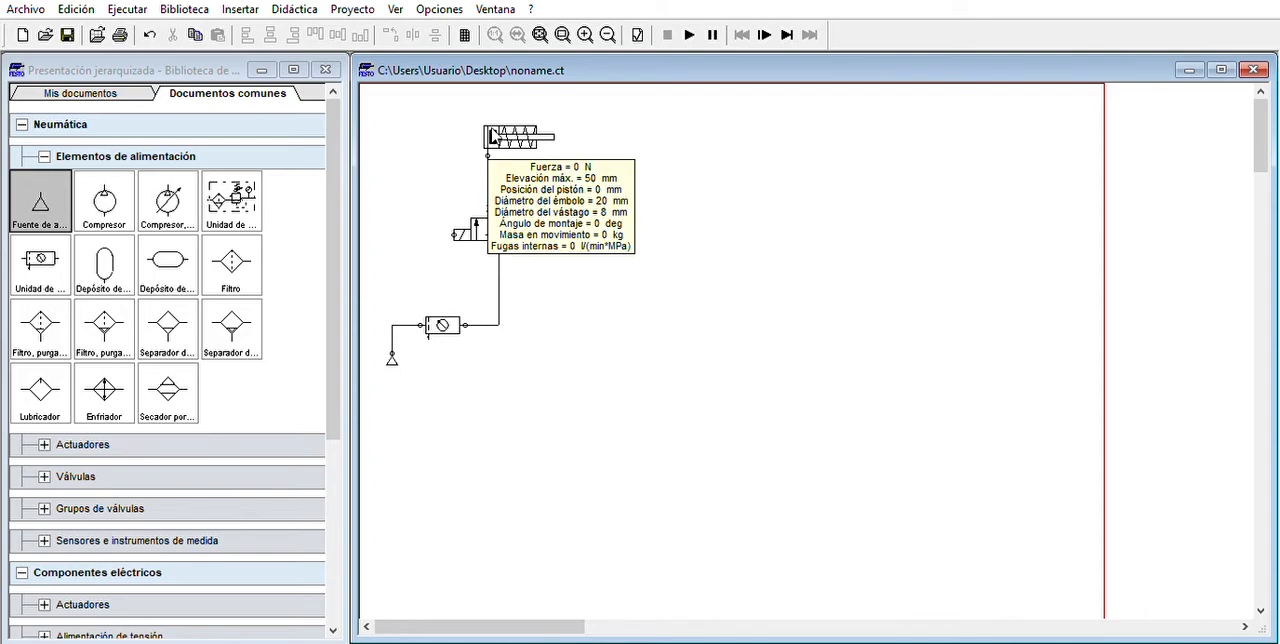
{"action": "left_click", "coordinate": [44, 156]}
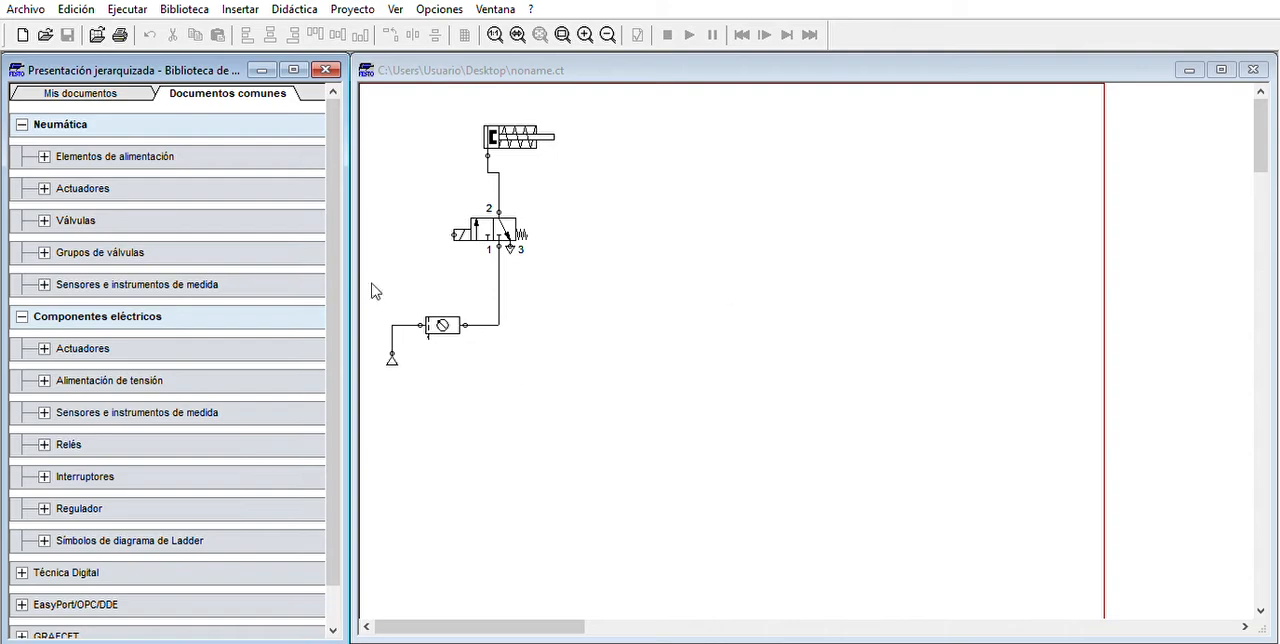
{"action": "left_click", "coordinate": [32, 312]}
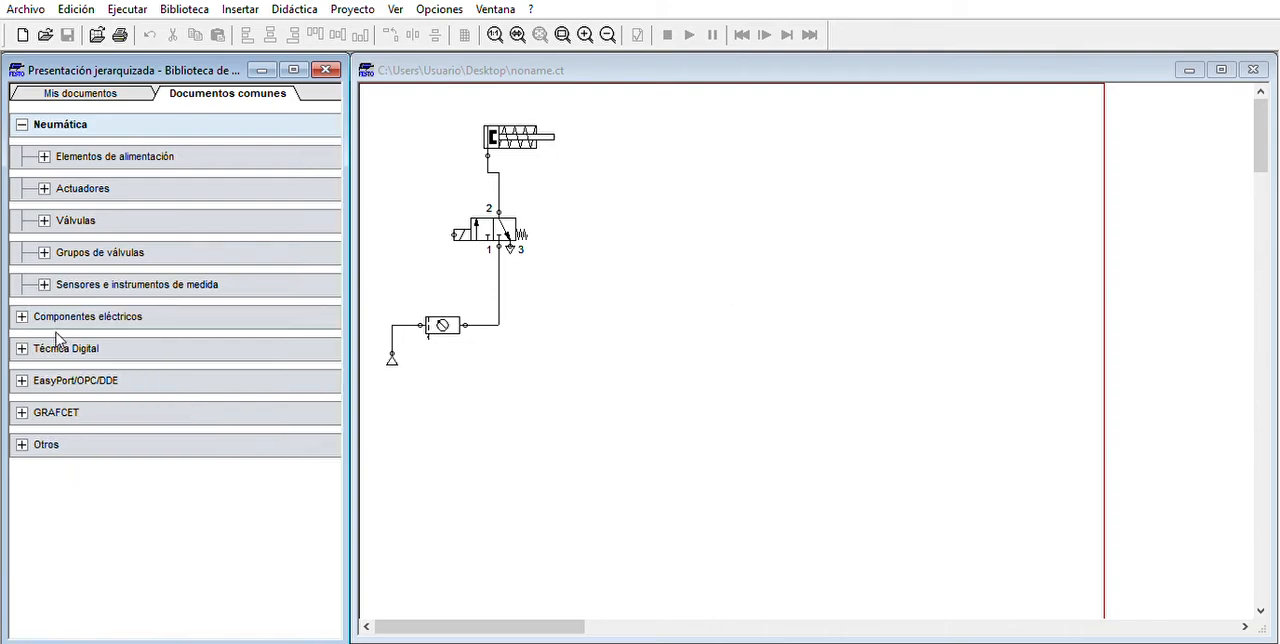
{"action": "left_click", "coordinate": [48, 314]}
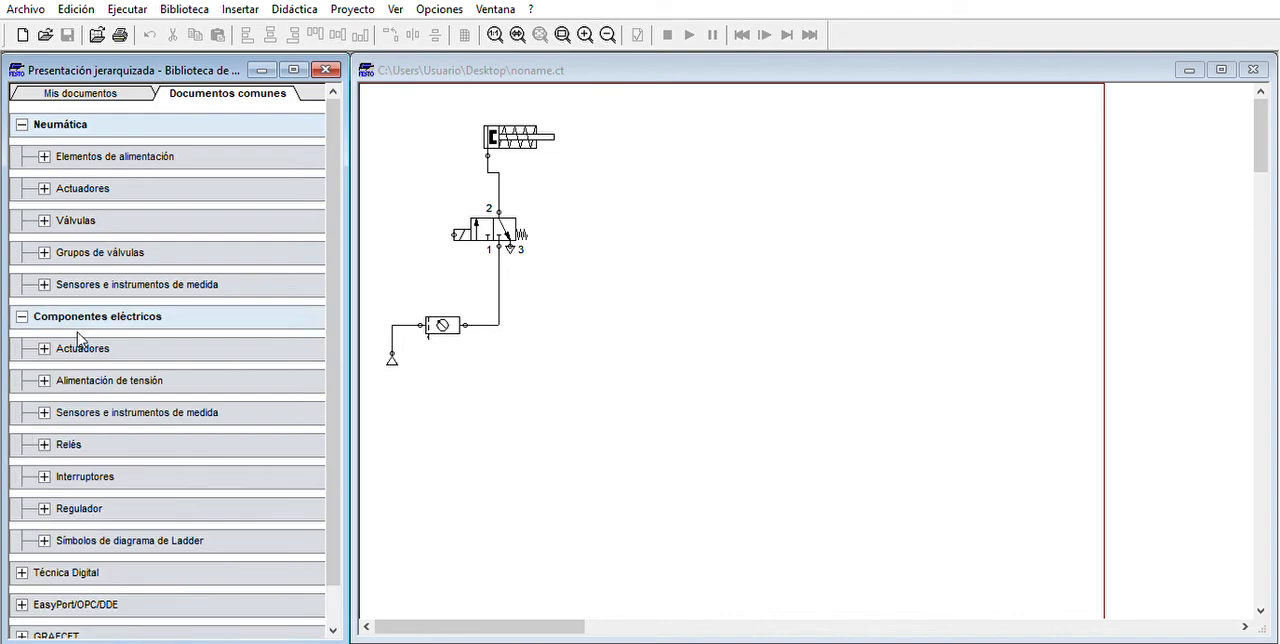
{"action": "left_click", "coordinate": [82, 467]}
{"action": "left_click", "coordinate": [83, 488]}
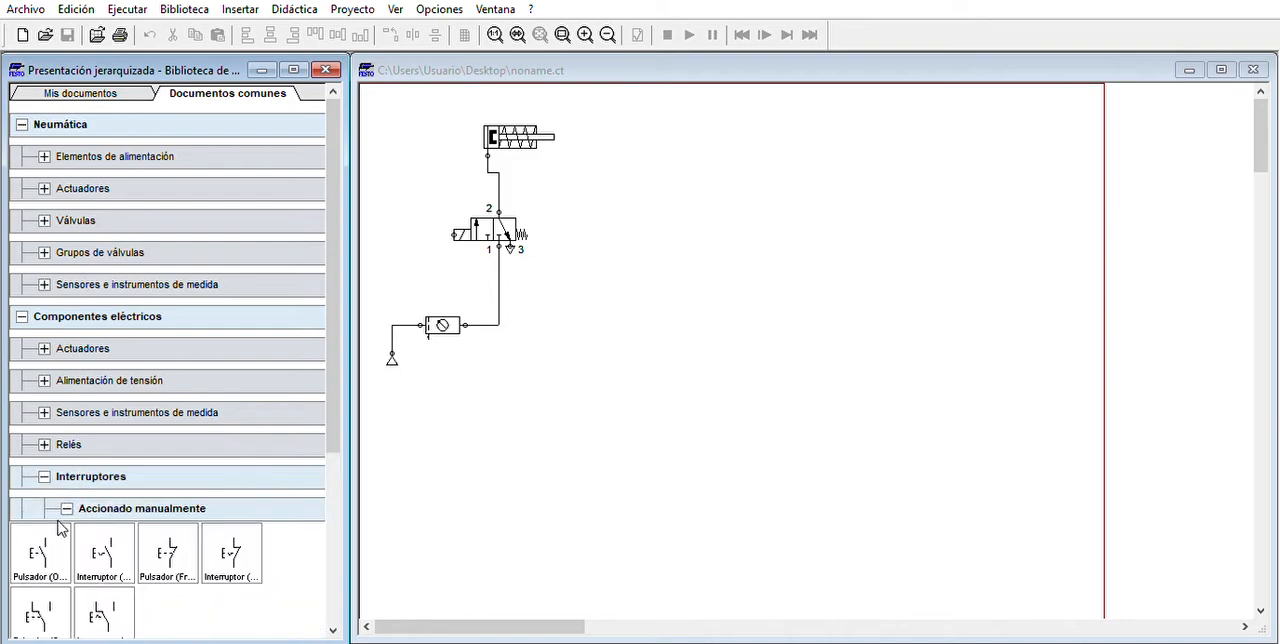
{"action": "left_click_drag", "start_coordinate": [47, 550], "coordinate": [737, 213]}
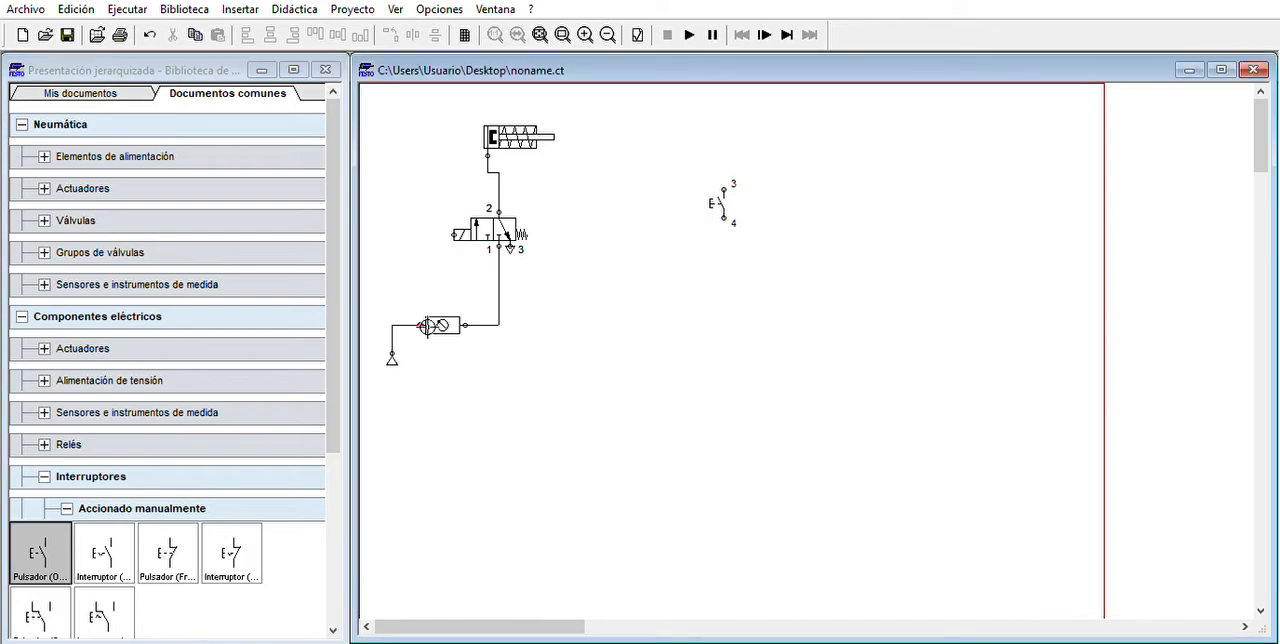
- Place a relay coil from Relés aligned below the pushbutton and a valve solenoid to the right of the coil
{"action": "scroll", "coordinate": [42, 525], "scroll_direction": "down", "scroll_amount": 2}
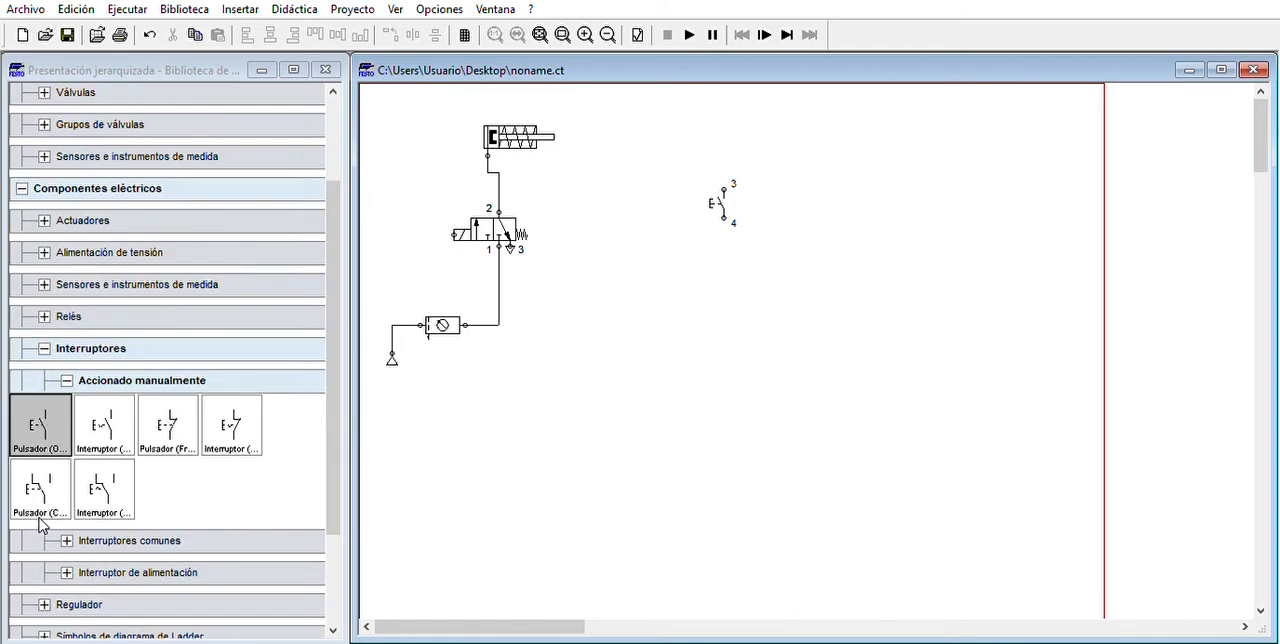
{"action": "left_click", "coordinate": [64, 381]}
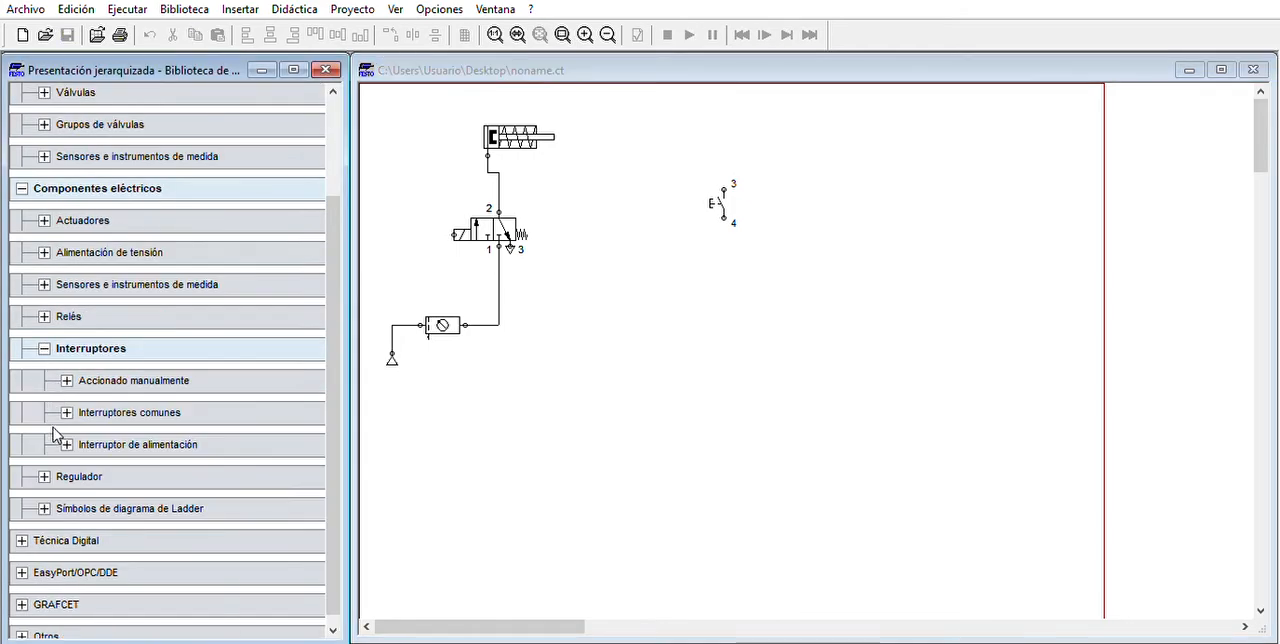
{"action": "left_click", "coordinate": [59, 314]}
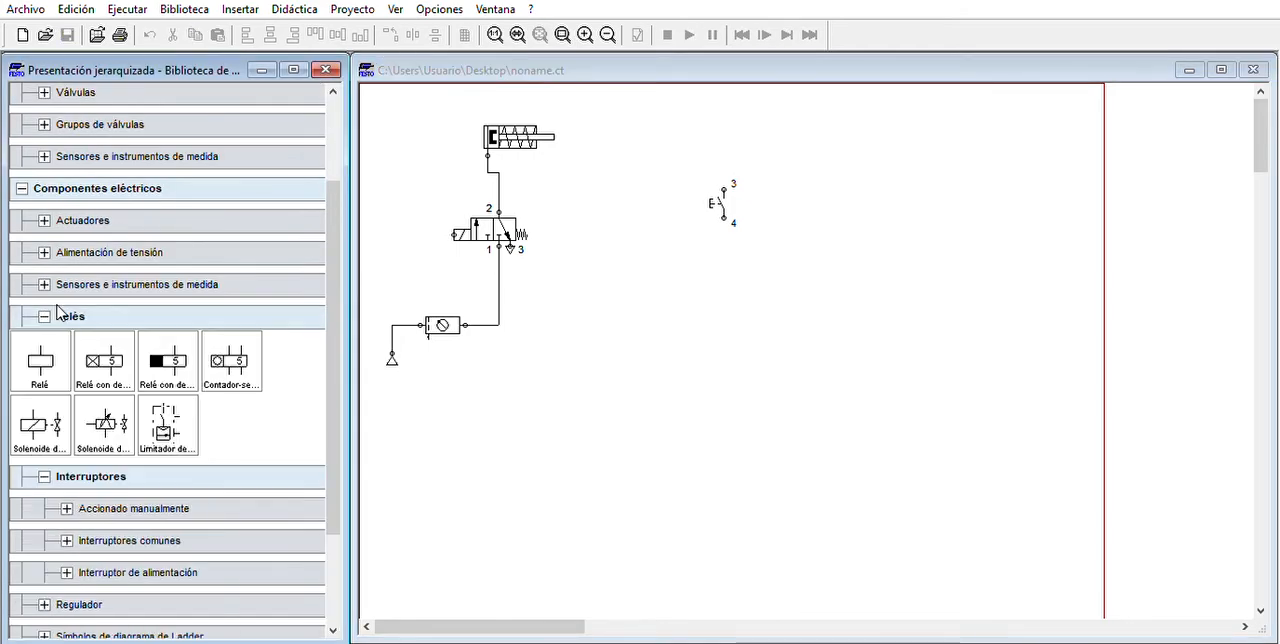
{"action": "left_click_drag", "start_coordinate": [30, 350], "coordinate": [743, 283]}
{"action": "left_click", "coordinate": [718, 271]}
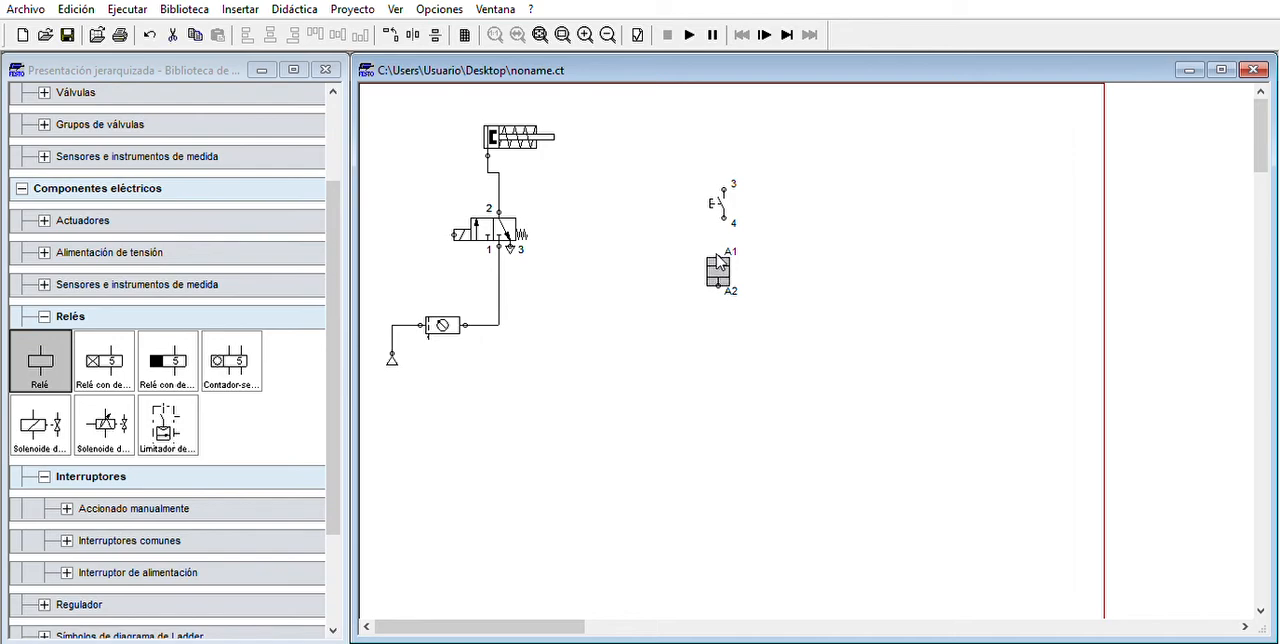
{"action": "left_click", "coordinate": [843, 203]}
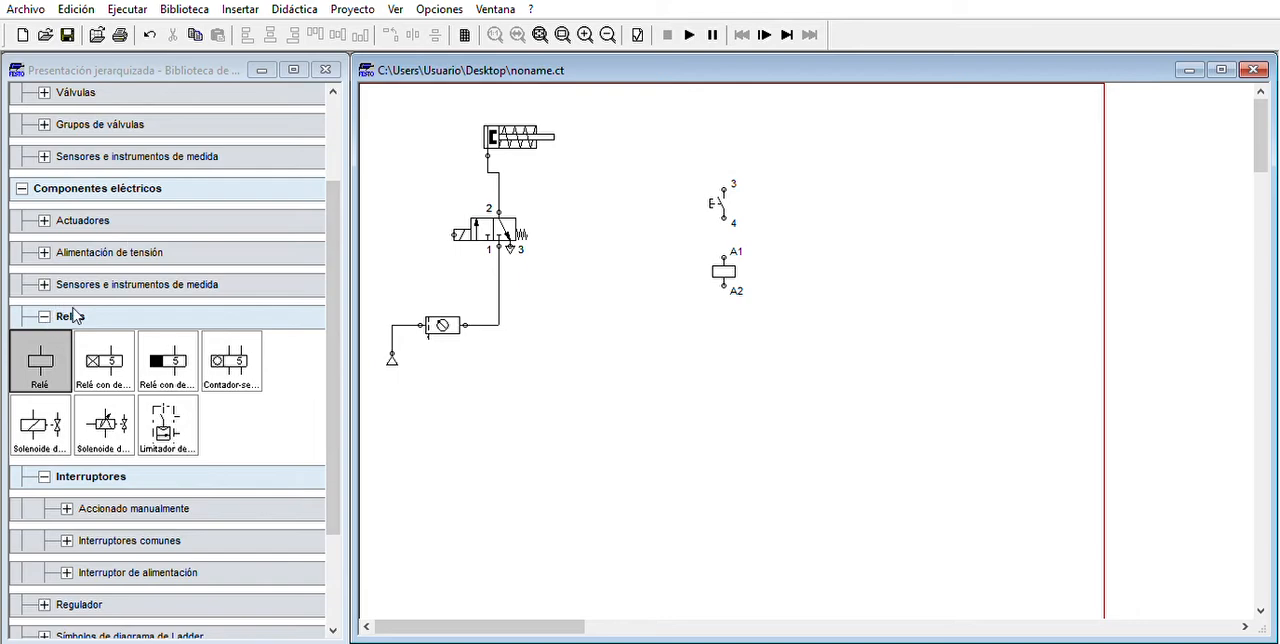
{"action": "mouse_move", "coordinate": [44, 420]}
{"action": "left_mouse_down"}
{"action": "mouse_move", "coordinate": [150, 424]}
{"action": "mouse_move", "coordinate": [872, 270]}
{"action": "mouse_move", "coordinate": [860, 270]}
{"action": "left_mouse_up"}
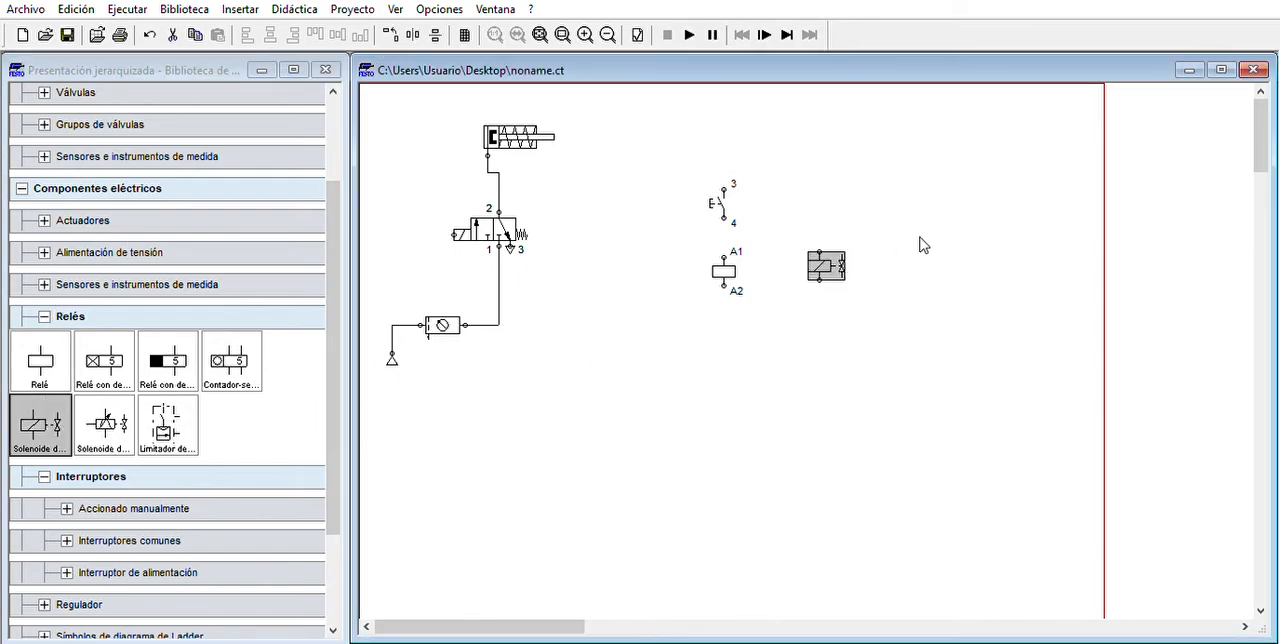
{"action": "left_click", "coordinate": [953, 213]}
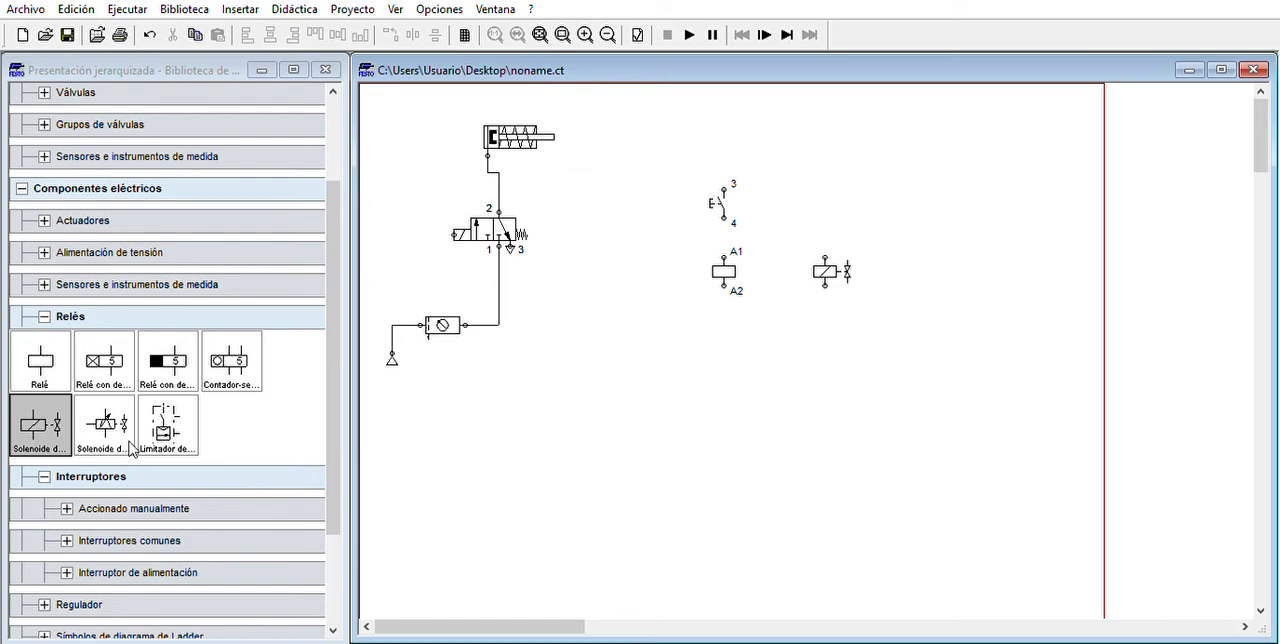
- Place a normally open contact (Obturador) from Interruptores comunes above the valve solenoid
{"action": "double_click", "coordinate": [58, 316]}
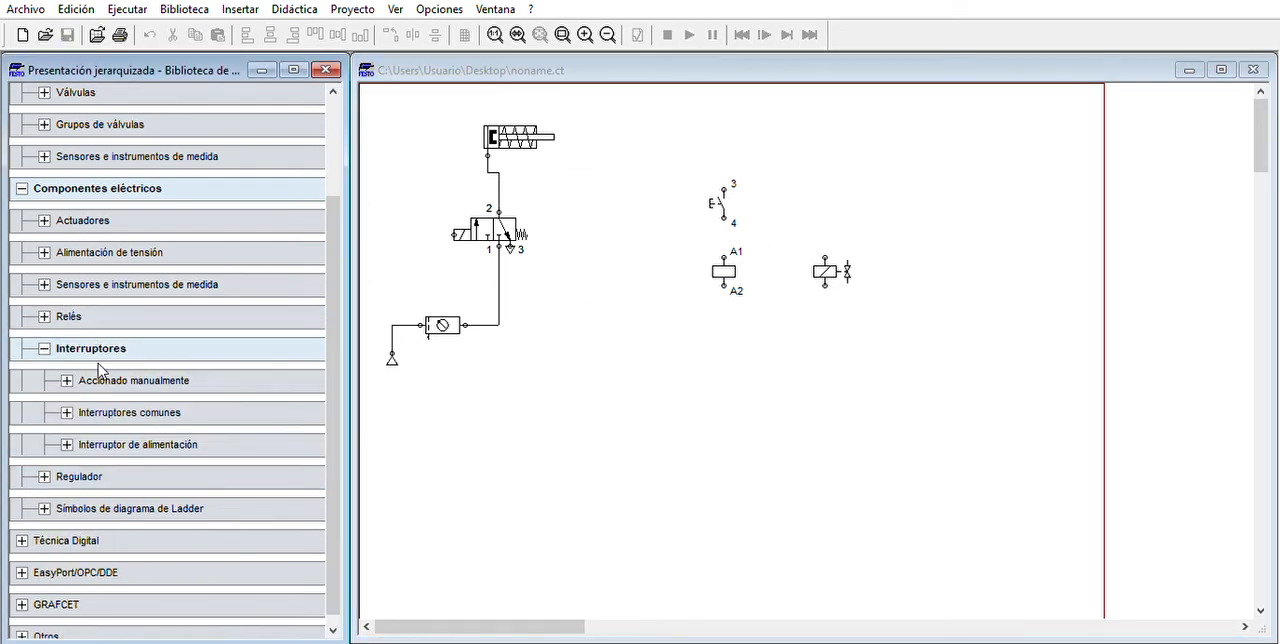
{"action": "double_click", "coordinate": [104, 368]}
{"action": "double_click", "coordinate": [104, 380]}
{"action": "double_click", "coordinate": [104, 406]}
{"action": "left_click_drag", "start_coordinate": [42, 448], "coordinate": [842, 206]}
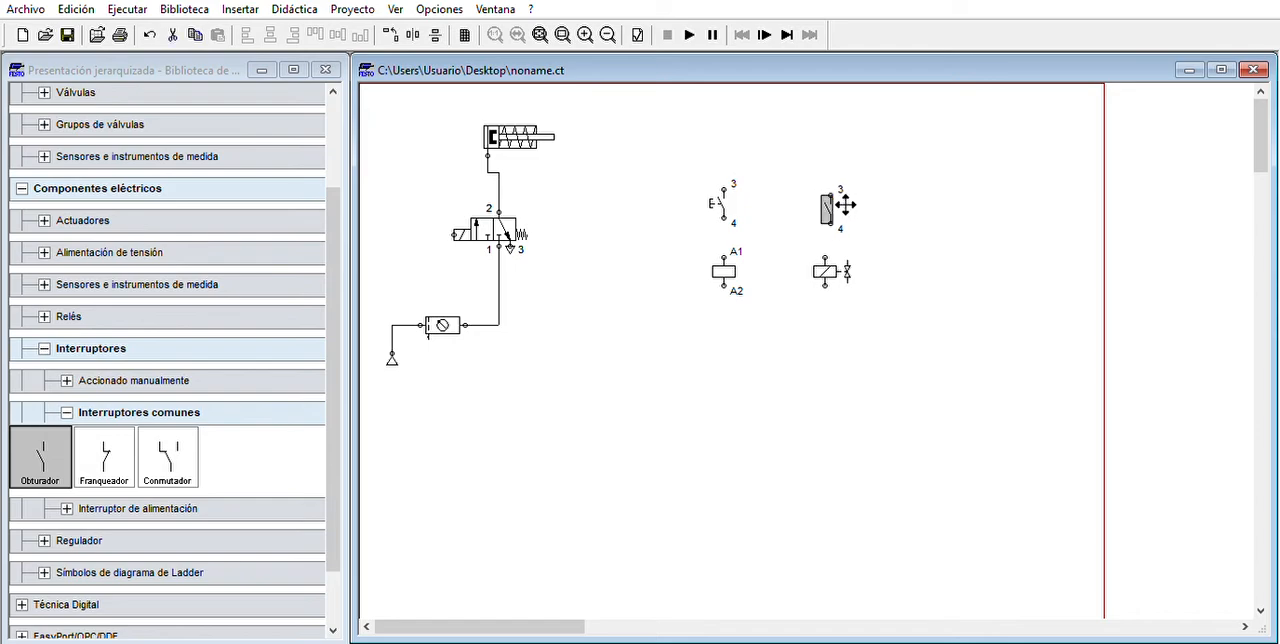
{"action": "left_click", "coordinate": [885, 242]}
- Align and wire the solenoid under the contact, wire the pushbutton to the relay coil, and join both branches at their upper and lower ends
{"action": "mouse_move", "coordinate": [837, 257]}
{"action": "left_mouse_down"}
{"action": "mouse_move", "coordinate": [833, 245]}
{"action": "mouse_move", "coordinate": [832, 257]}
{"action": "left_mouse_up"}
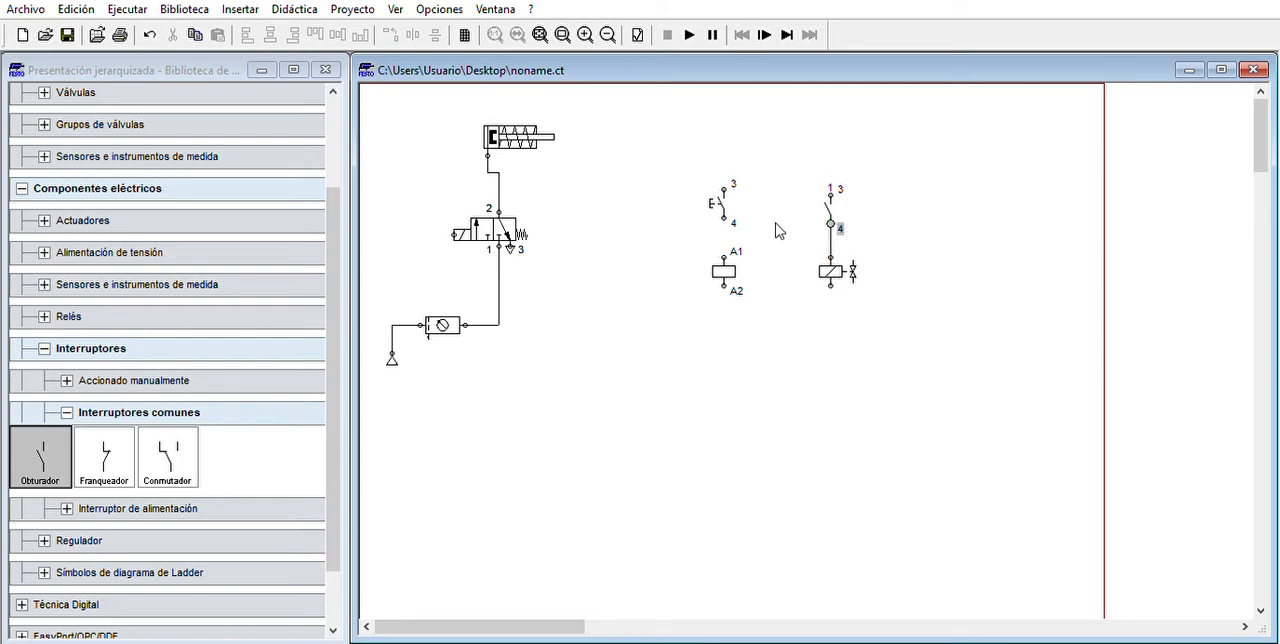
{"action": "left_click_drag", "start_coordinate": [725, 218], "coordinate": [725, 256]}
{"action": "left_click_drag", "start_coordinate": [725, 187], "coordinate": [806, 147]}
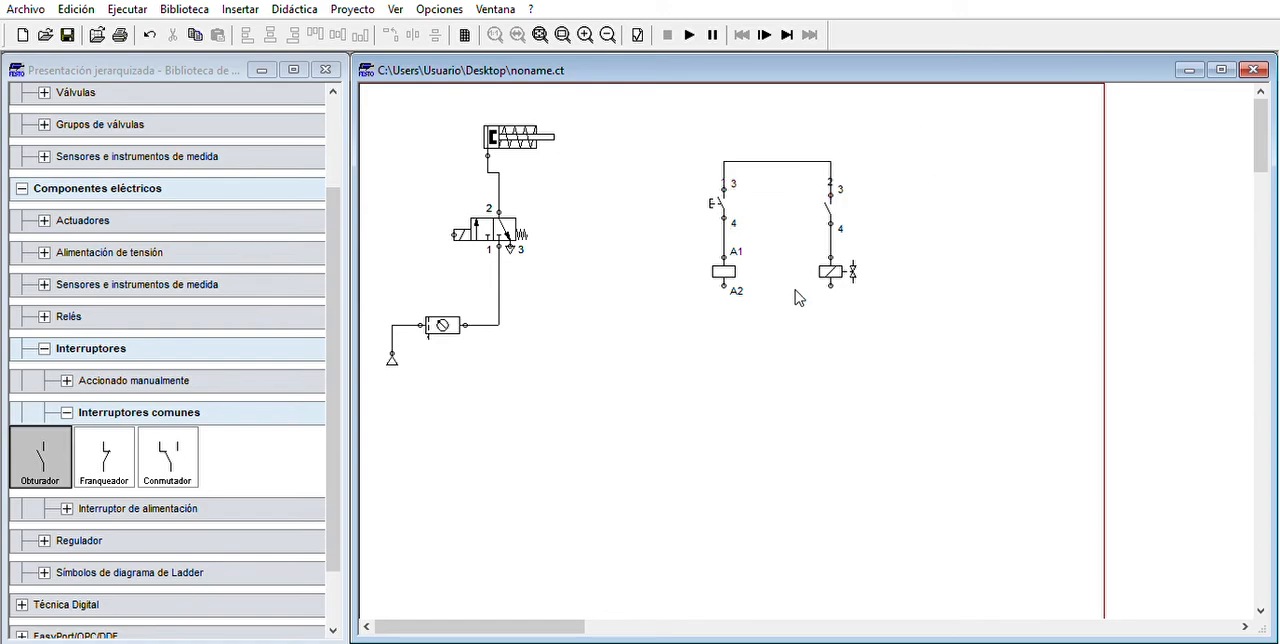
{"action": "left_click_drag", "start_coordinate": [724, 285], "coordinate": [796, 318]}
{"action": "left_click", "coordinate": [1036, 235]}
- Place a +24V source from Alimentación de tensión beside the circuit's upper wire and a 0V source beside its lower wire
{"action": "left_click", "coordinate": [68, 409]}
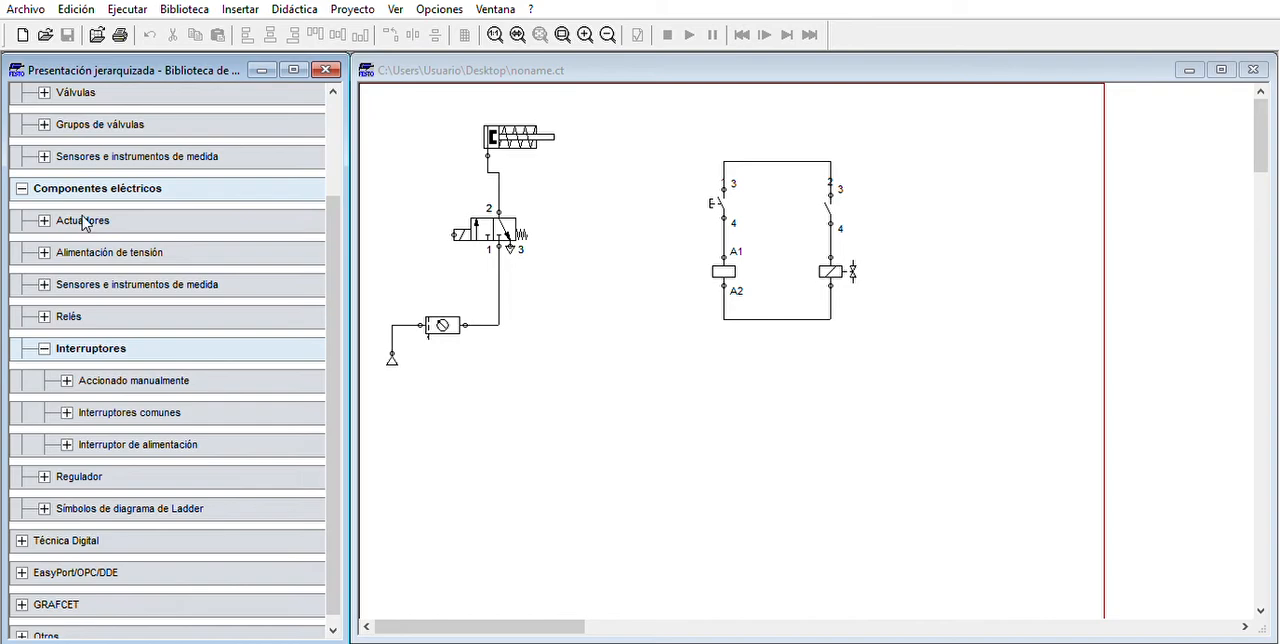
{"action": "left_click", "coordinate": [90, 245]}
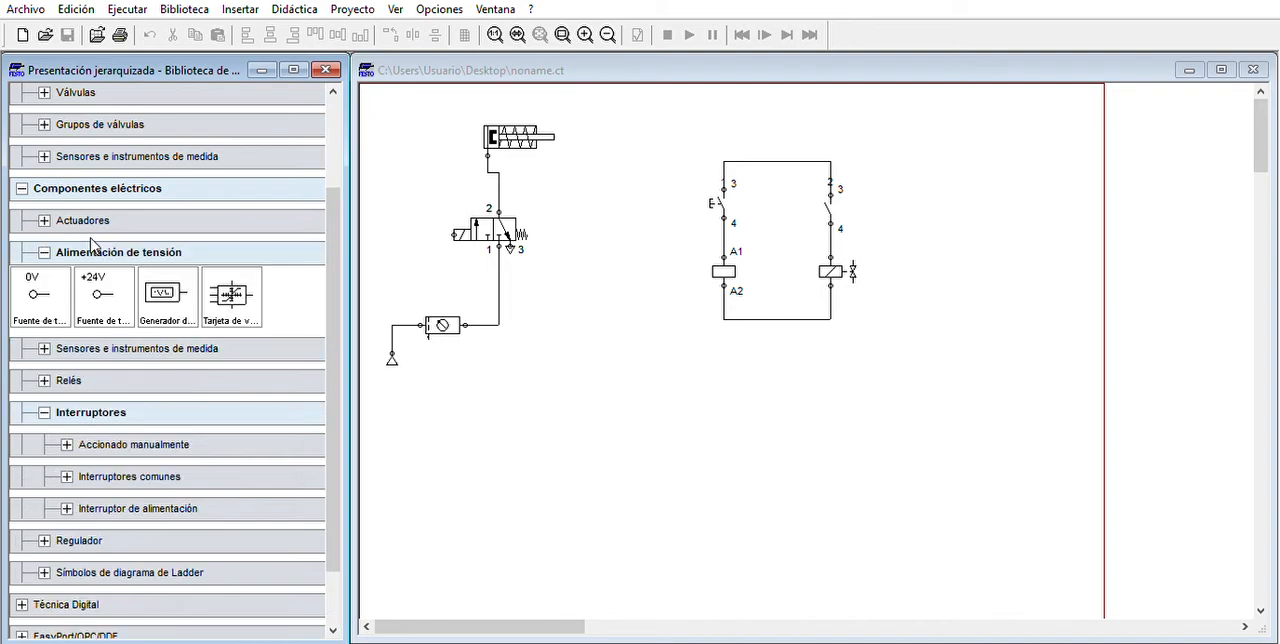
{"action": "left_click_drag", "start_coordinate": [96, 292], "coordinate": [660, 156]}
{"action": "left_click_drag", "start_coordinate": [53, 282], "coordinate": [650, 316]}
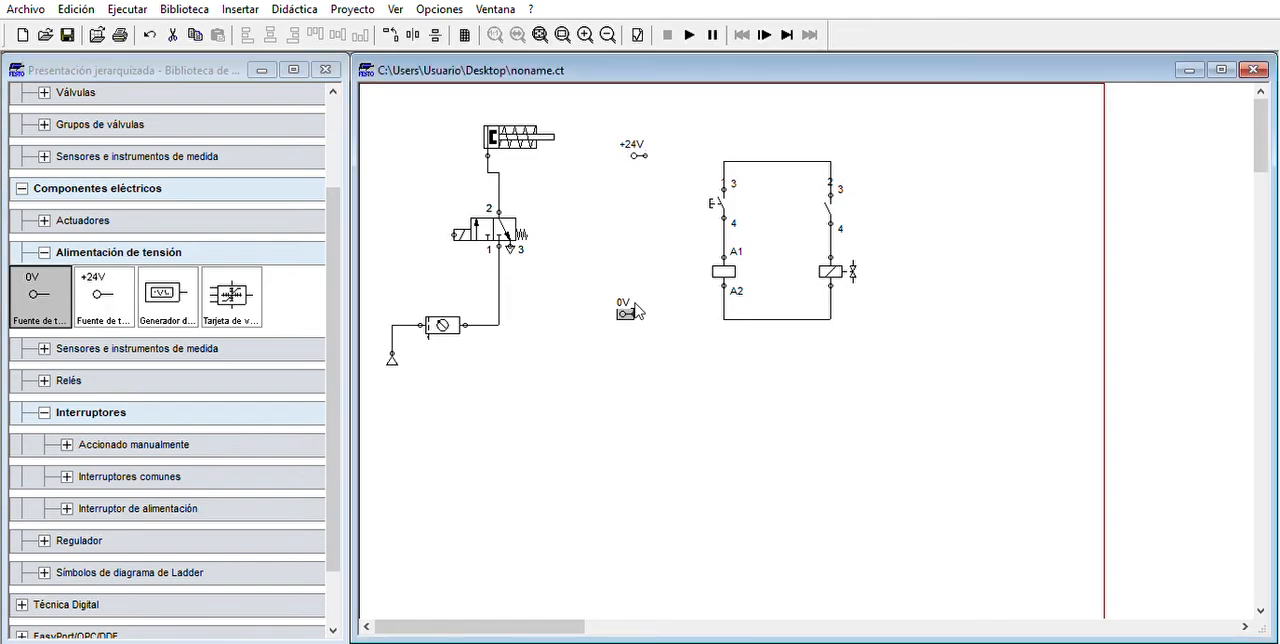
- Wire the +24V source to the upper rail and the 0V source to the lower rail, and align both sources with their rails
{"action": "left_click_drag", "start_coordinate": [659, 149], "coordinate": [724, 161]}
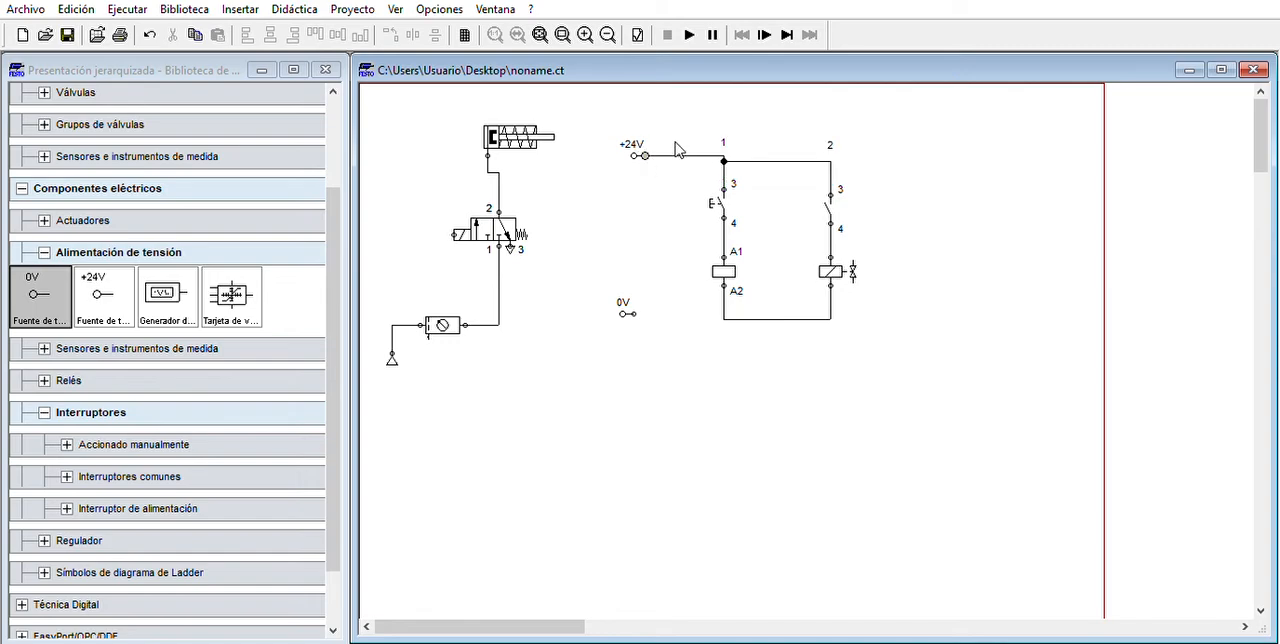
{"action": "left_click_drag", "start_coordinate": [697, 152], "coordinate": [657, 155]}
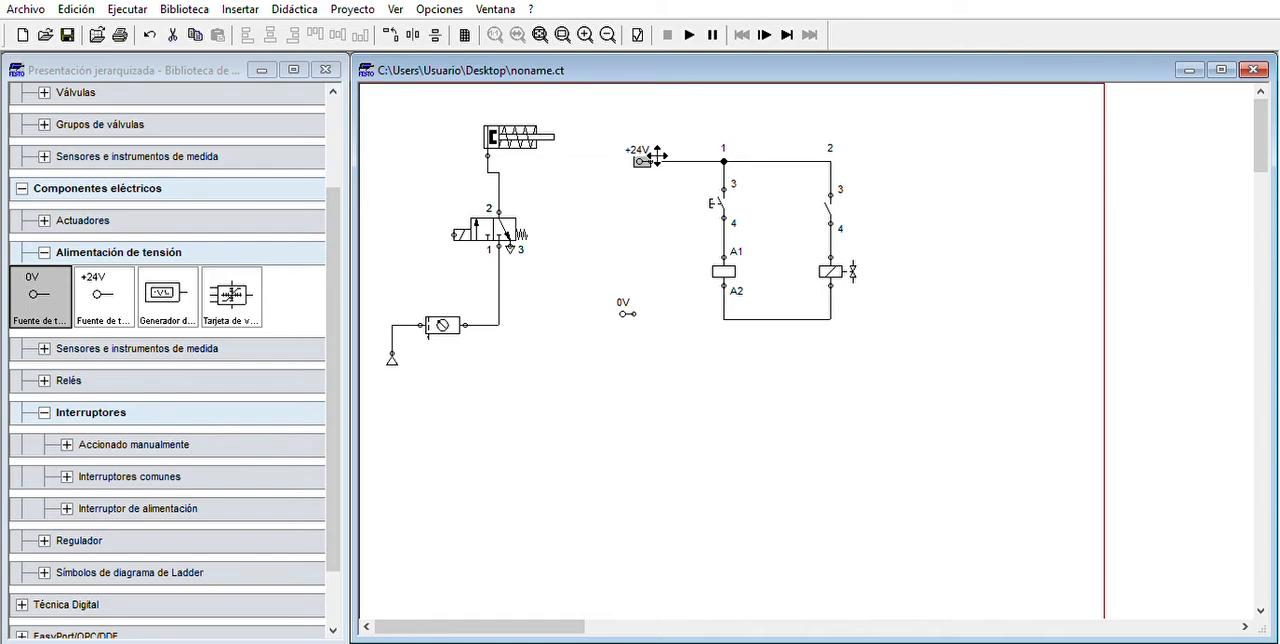
{"action": "left_click", "coordinate": [659, 184]}
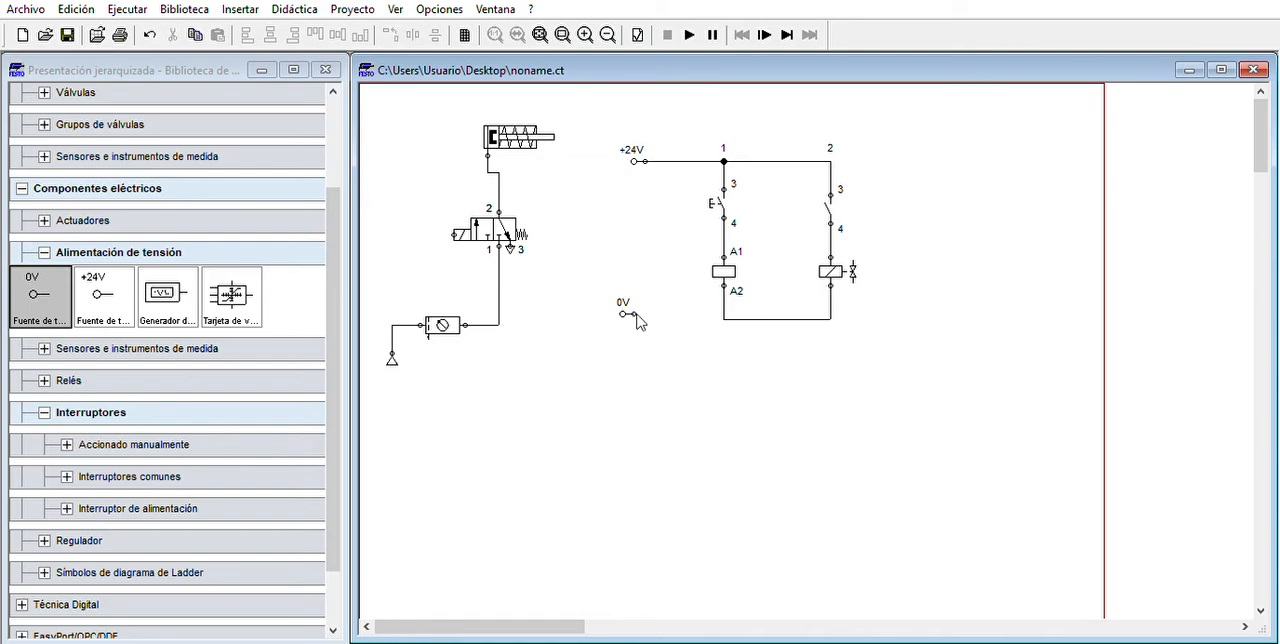
{"action": "mouse_move", "coordinate": [627, 300]}
{"action": "left_mouse_down"}
{"action": "mouse_move", "coordinate": [638, 315]}
{"action": "mouse_move", "coordinate": [736, 316]}
{"action": "left_mouse_up"}
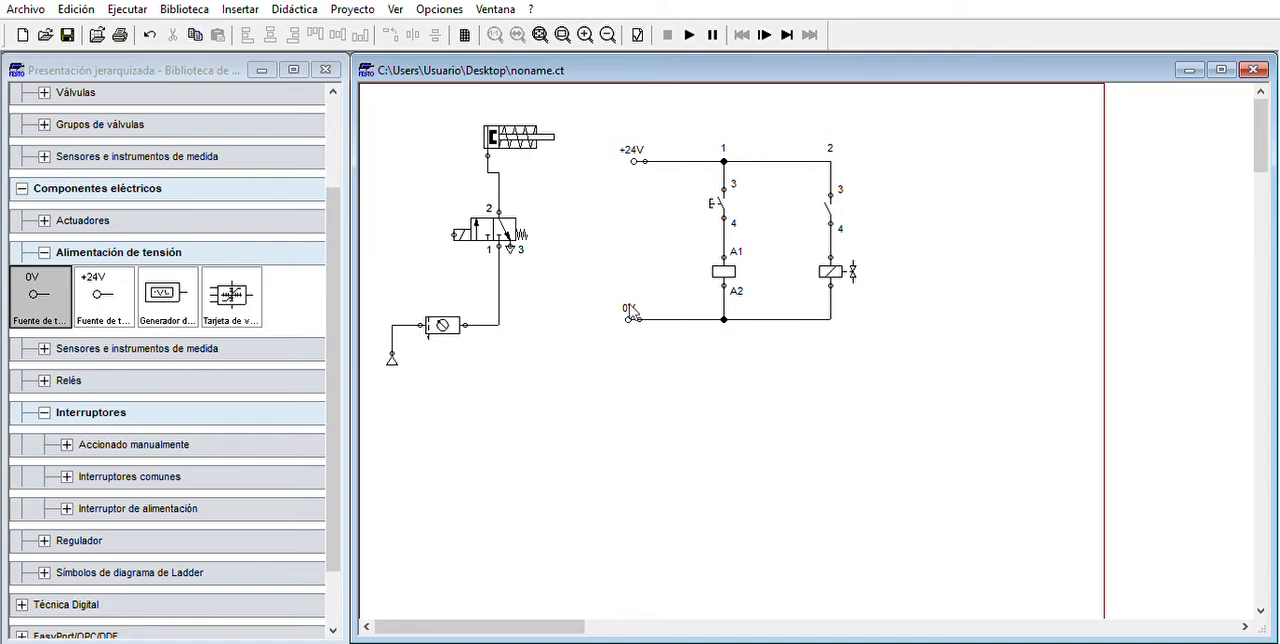
{"action": "left_click", "coordinate": [631, 316]}
{"action": "left_click", "coordinate": [704, 368]}
- Label both the pneumatic valve's solenoid actuator and the electrical valve solenoid as Y1
{"action": "mouse_move", "coordinate": [462, 232]}
{"action": "double_click", "coordinate": [474, 230]}
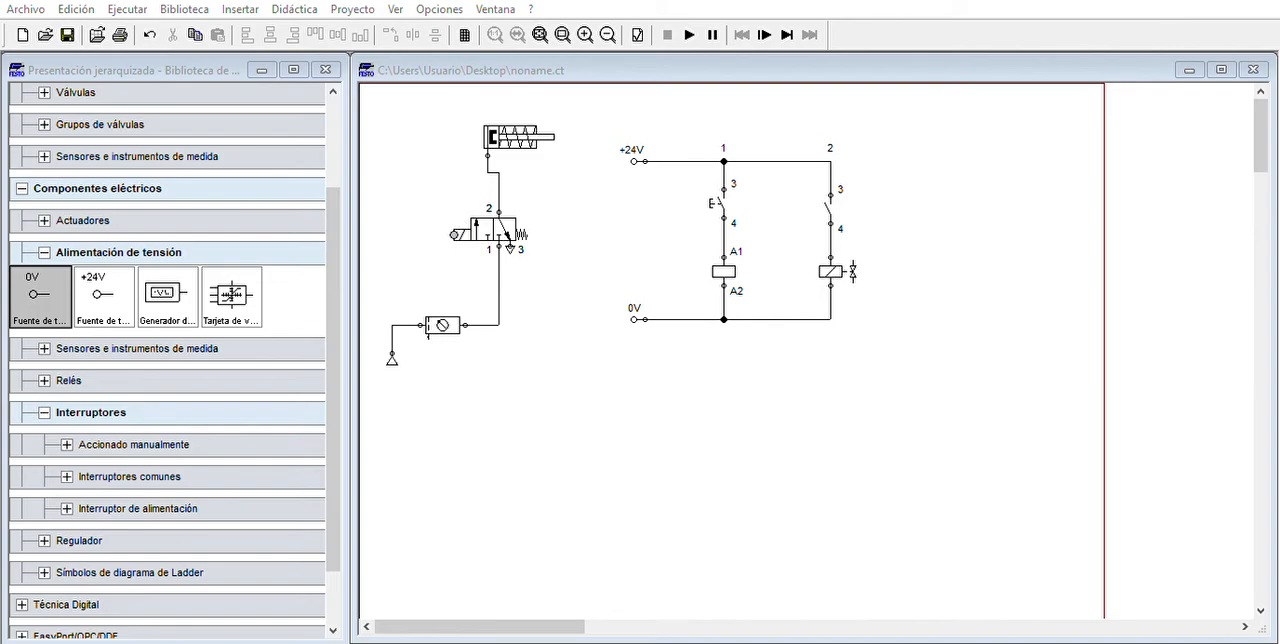
{"action": "left_click", "coordinate": [598, 371]}
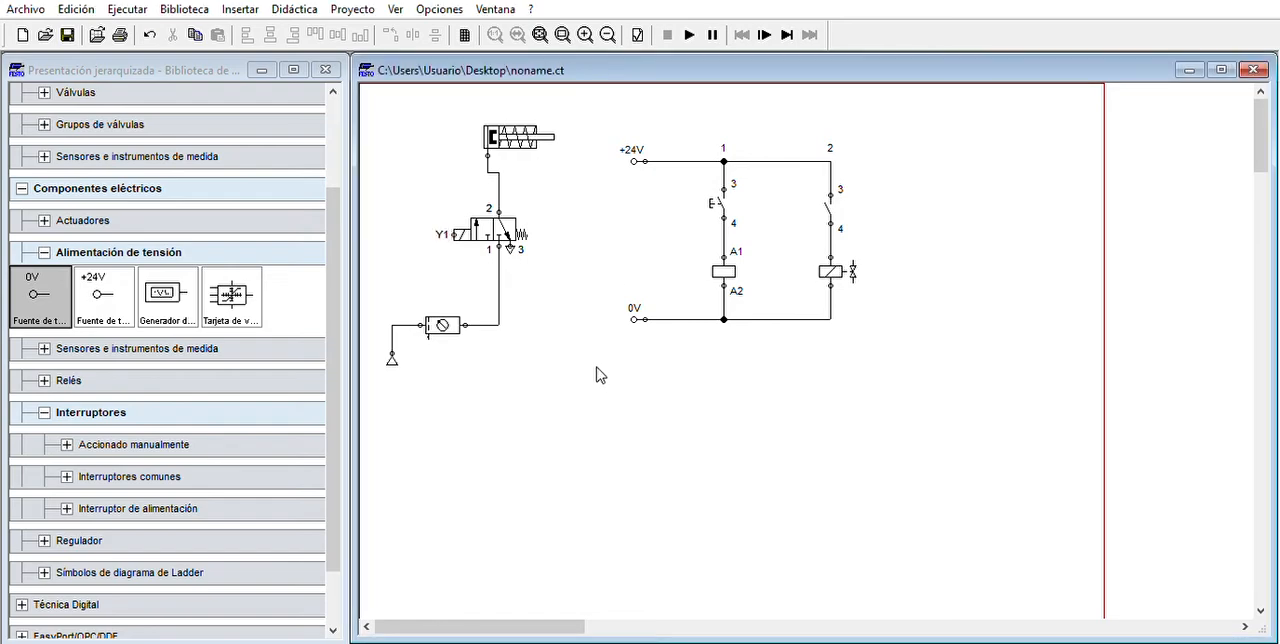
{"action": "double_click", "coordinate": [830, 278]}
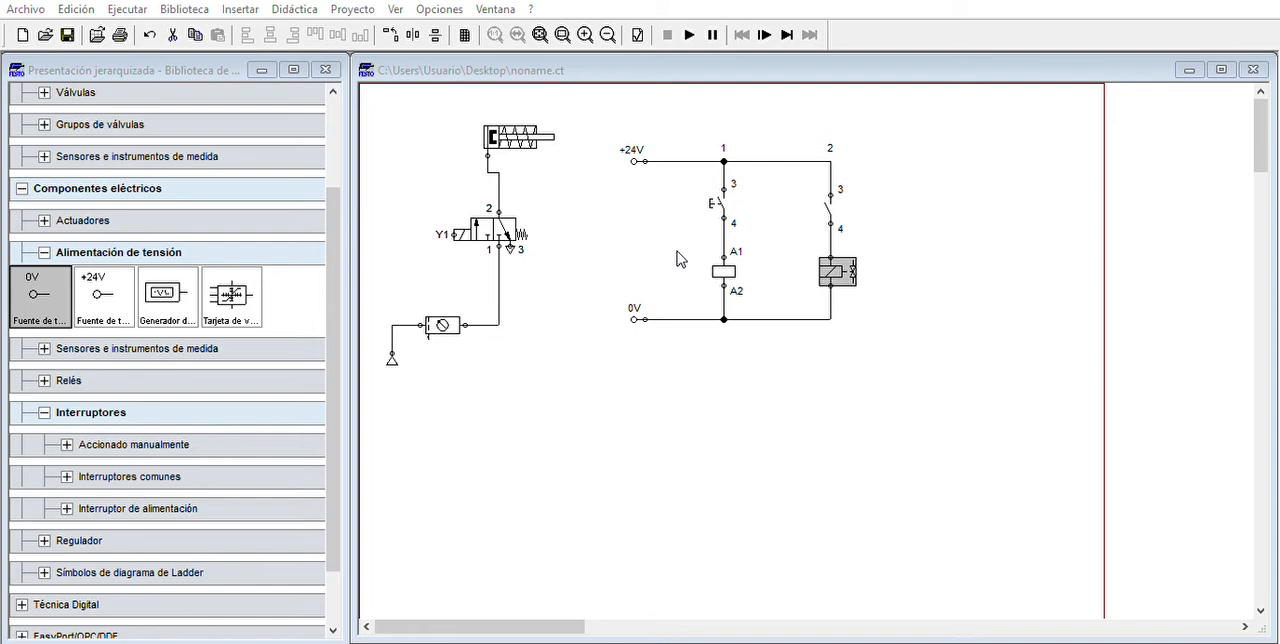
{"action": "left_click", "coordinate": [611, 383]}
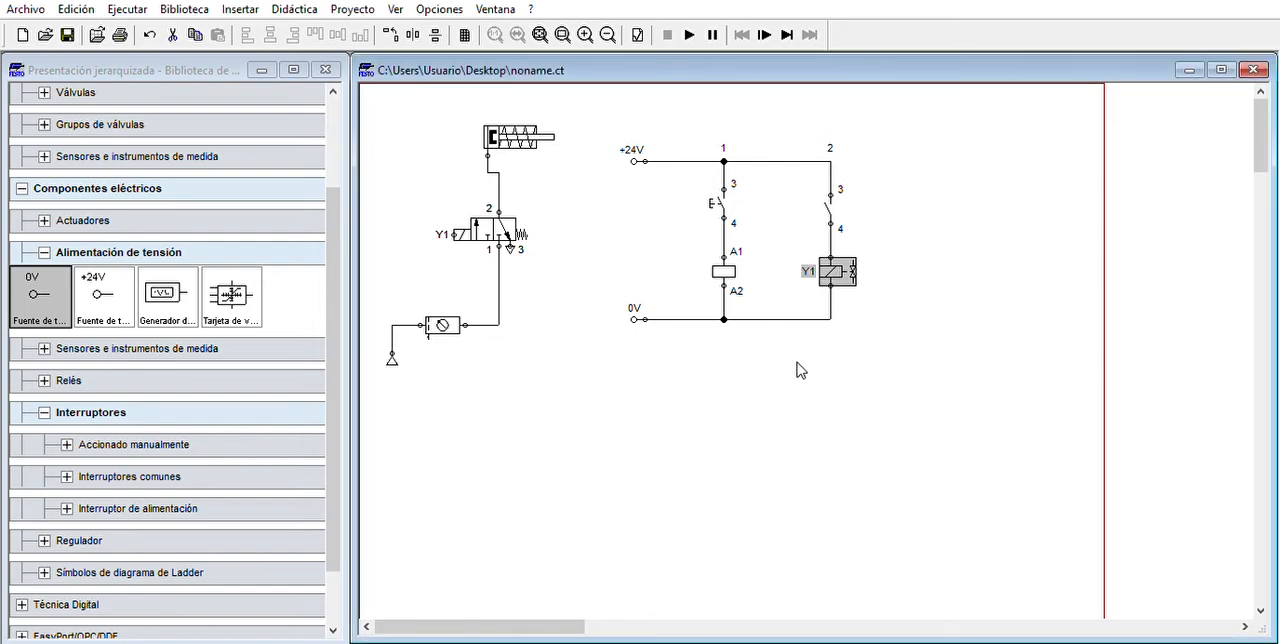
{"action": "left_click", "coordinate": [812, 361]}
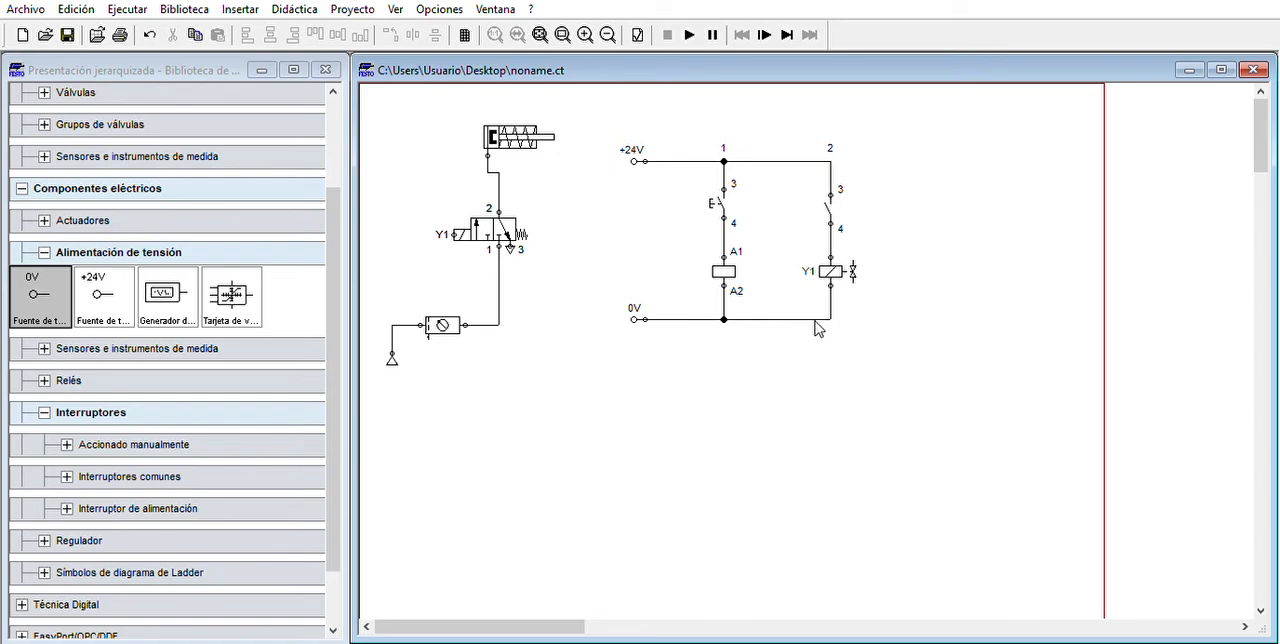
- Label both the relay coil and the normally open contact in the second branch as K1
{"action": "left_click", "coordinate": [727, 249]}
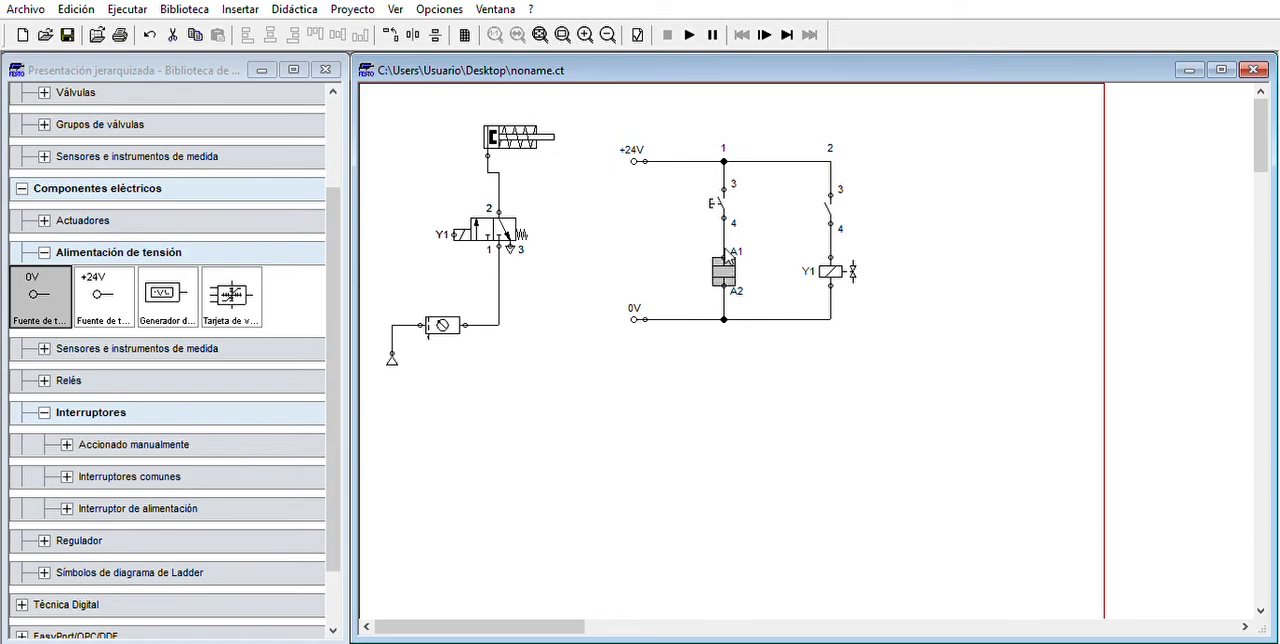
{"action": "double_click", "coordinate": [723, 248]}
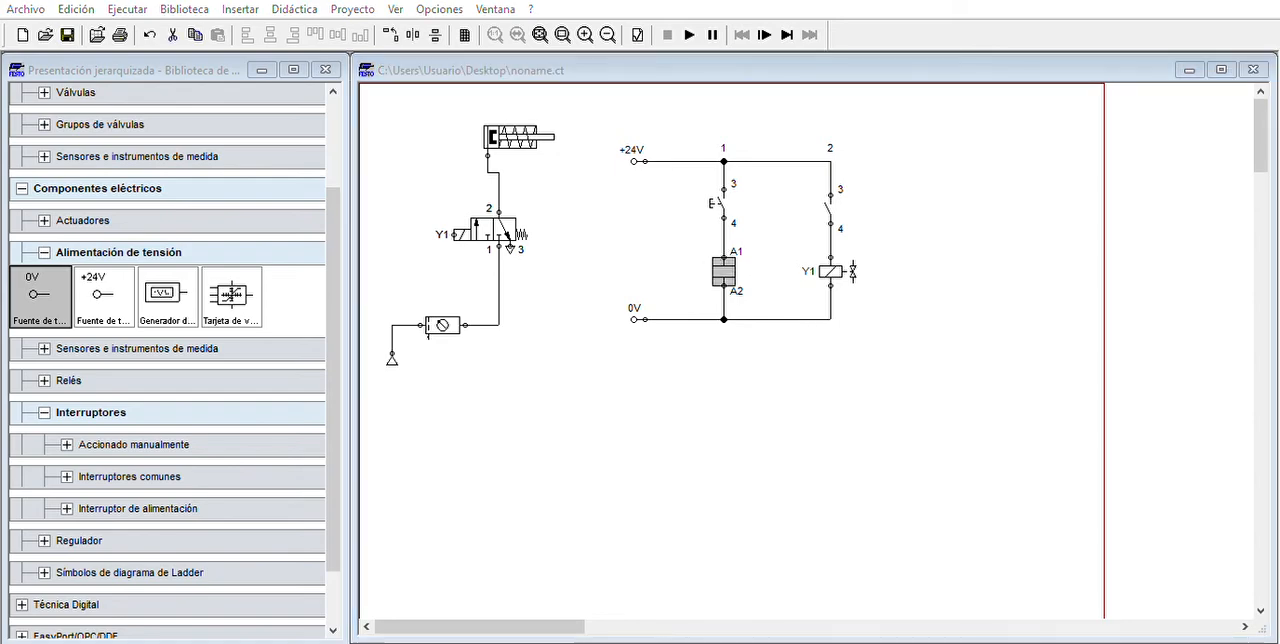
{"action": "left_click", "coordinate": [595, 383]}
{"action": "left_click", "coordinate": [626, 388]}
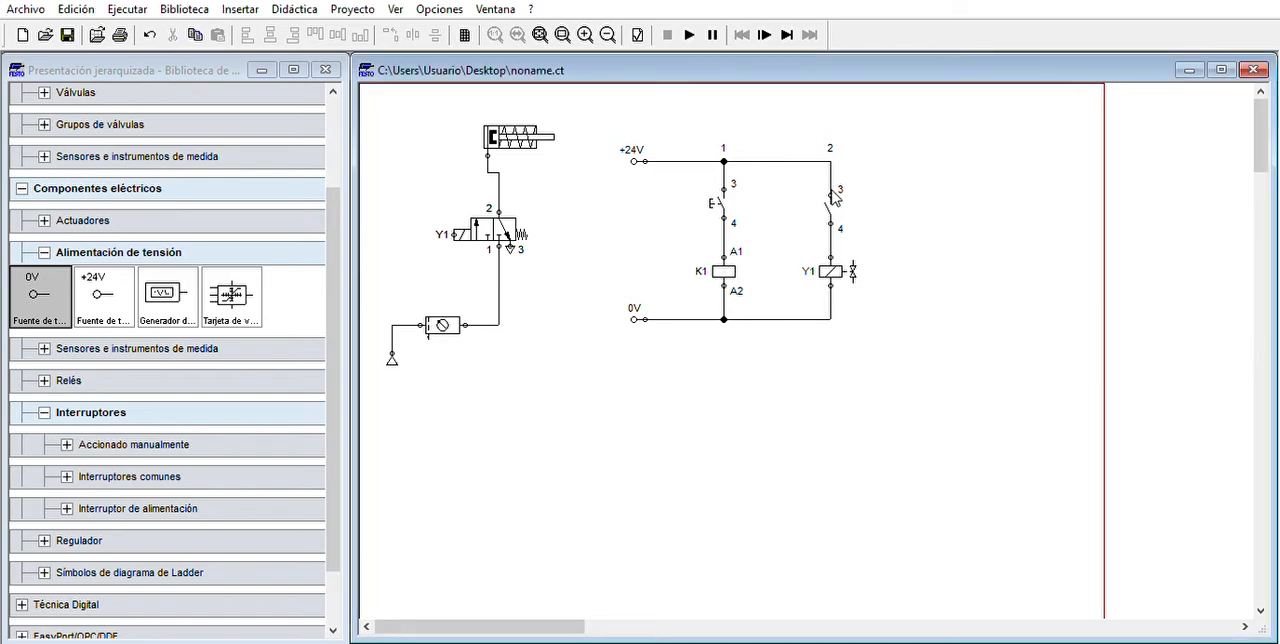
{"action": "double_click", "coordinate": [830, 205]}
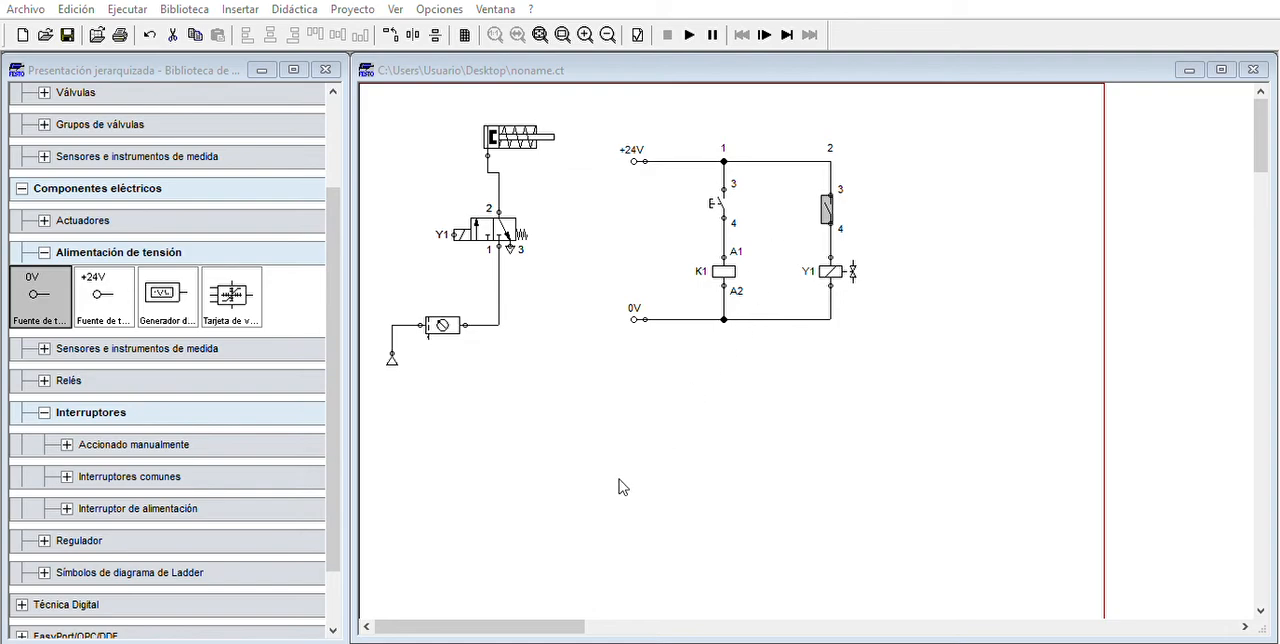
{"action": "key", "text": "Return"}
{"action": "left_click", "coordinate": [797, 331]}
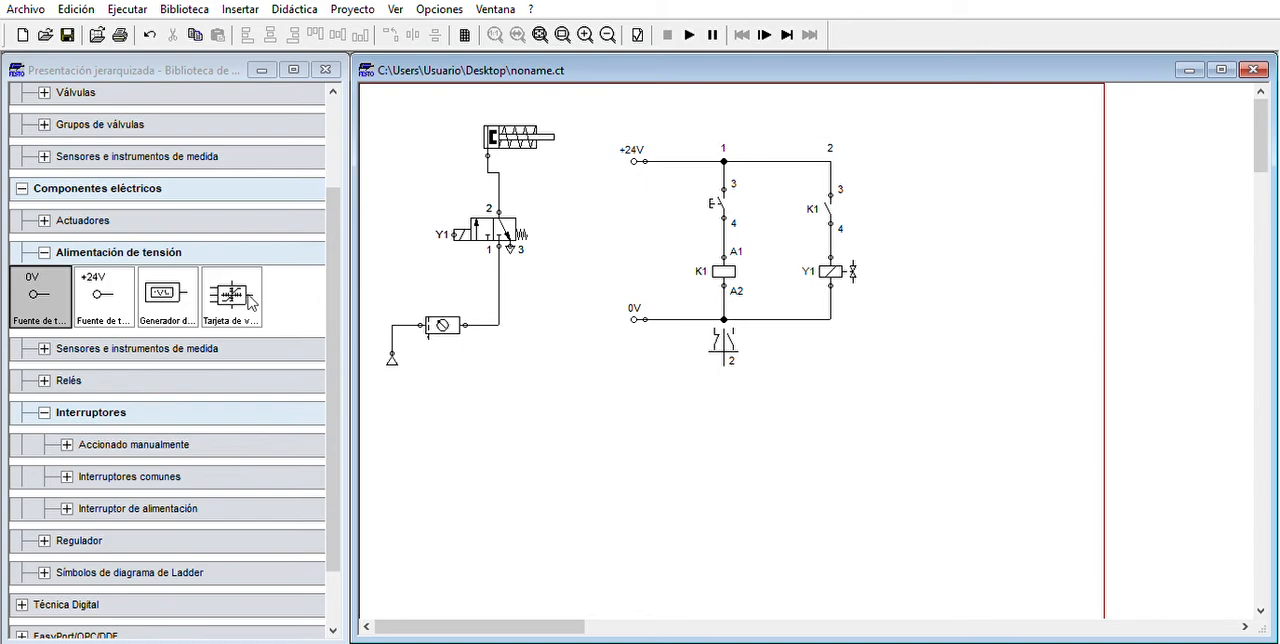
- Start the simulation and test the cylinder by repeatedly actuating the valve manually at solenoid Y1
{"action": "left_click", "coordinate": [690, 34]}
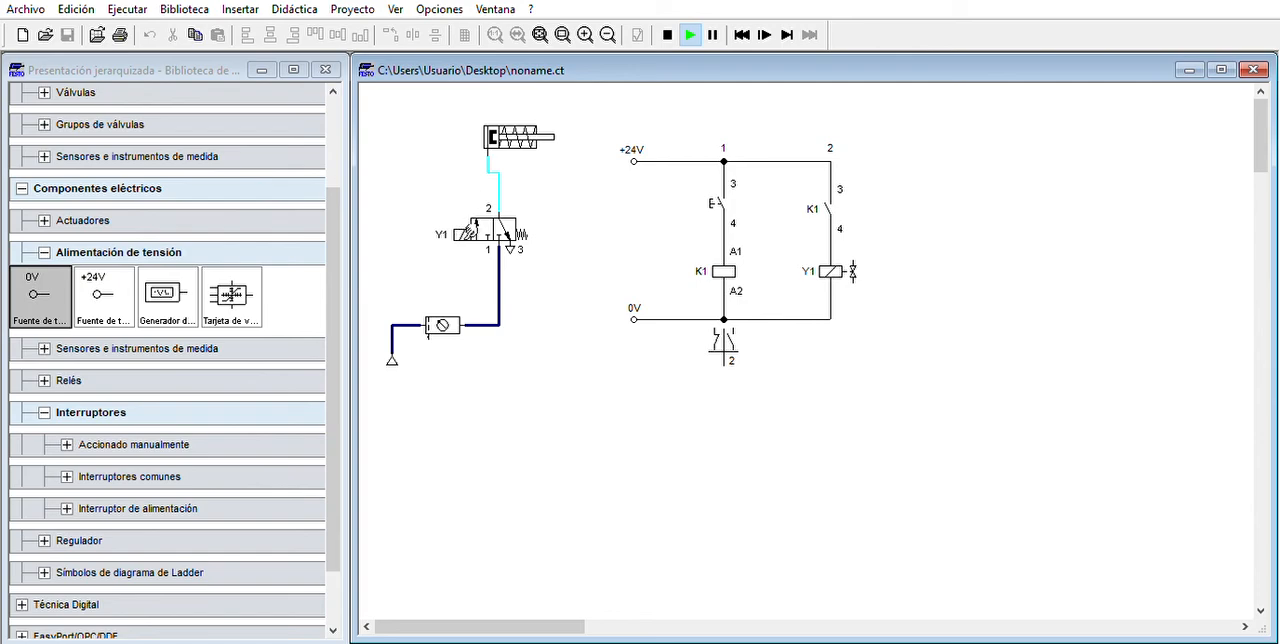
{"action": "left_click", "coordinate": [462, 232]}
{"action": "left_click", "coordinate": [463, 232]}
{"action": "left_click", "coordinate": [462, 232]}
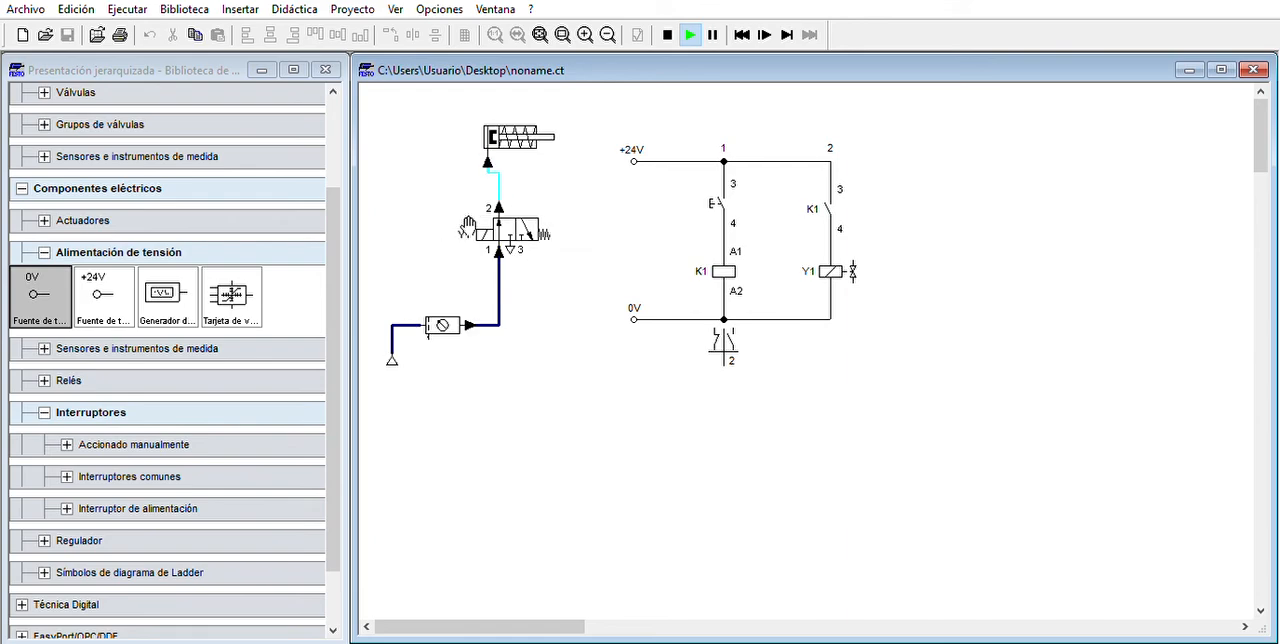
{"action": "left_click", "coordinate": [463, 232]}
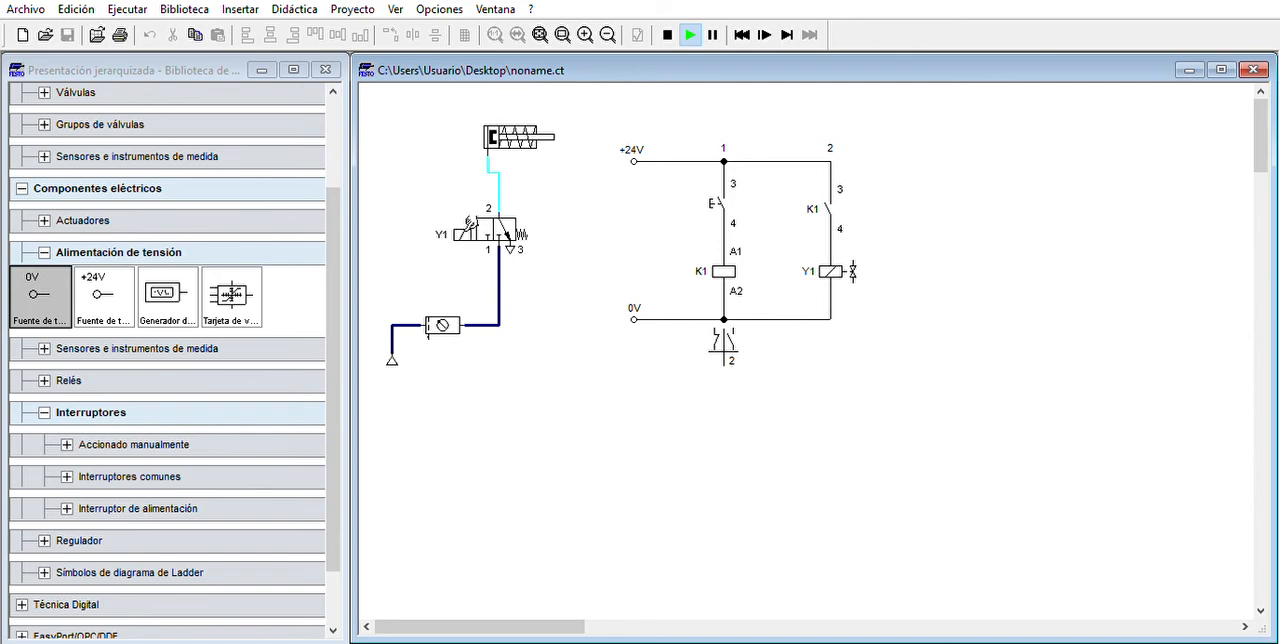
{"action": "left_click", "coordinate": [463, 232]}
{"action": "left_click", "coordinate": [463, 232]}
{"action": "left_click", "coordinate": [463, 232]}
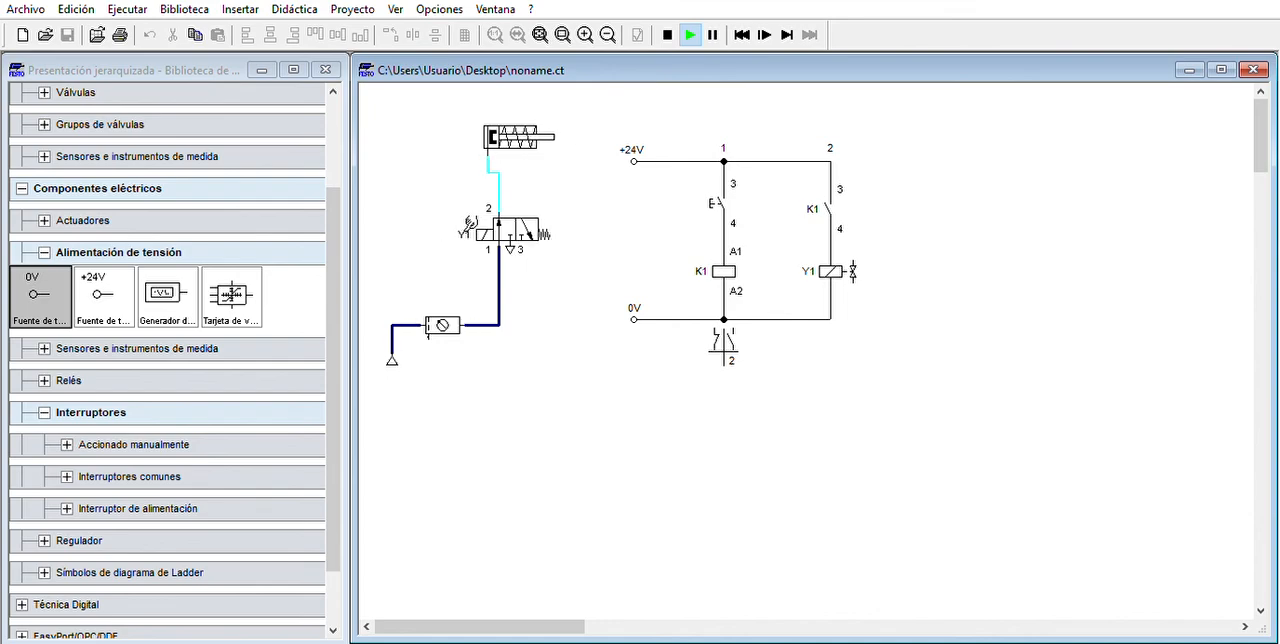
{"action": "left_click", "coordinate": [464, 231]}
{"action": "left_click", "coordinate": [464, 231]}
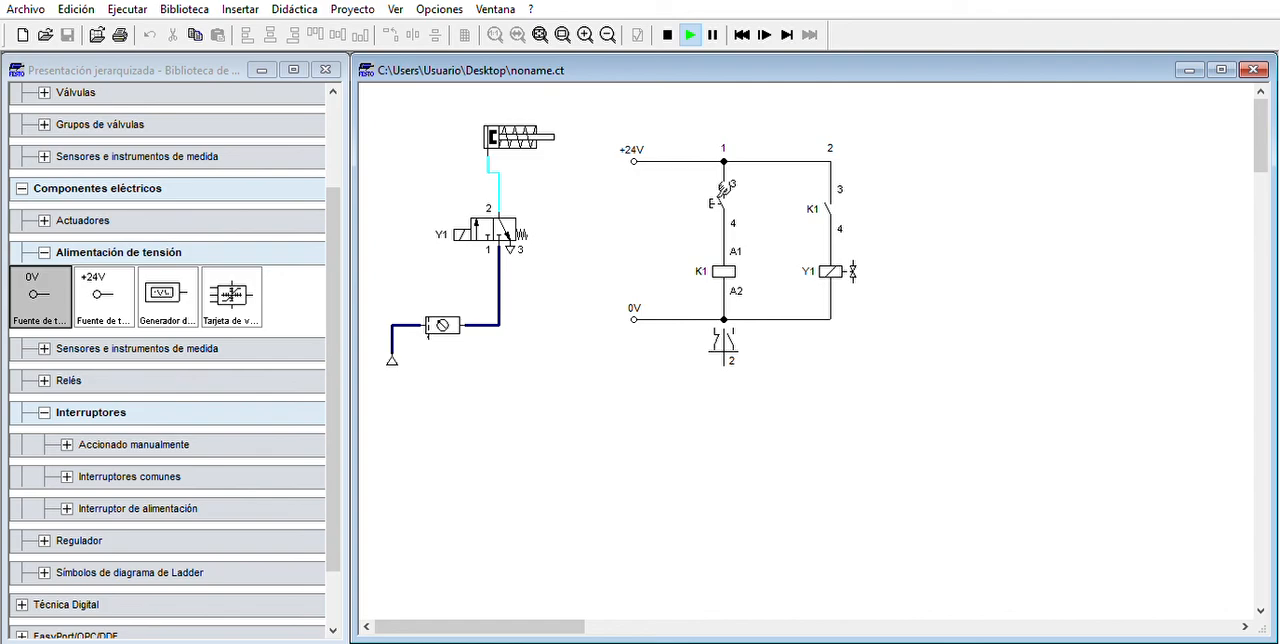
- Operate the pushbutton several times in the running simulation to test the cylinder through relay K1 and solenoid Y1
{"action": "left_click", "coordinate": [722, 188]}
{"action": "left_click", "coordinate": [724, 190]}
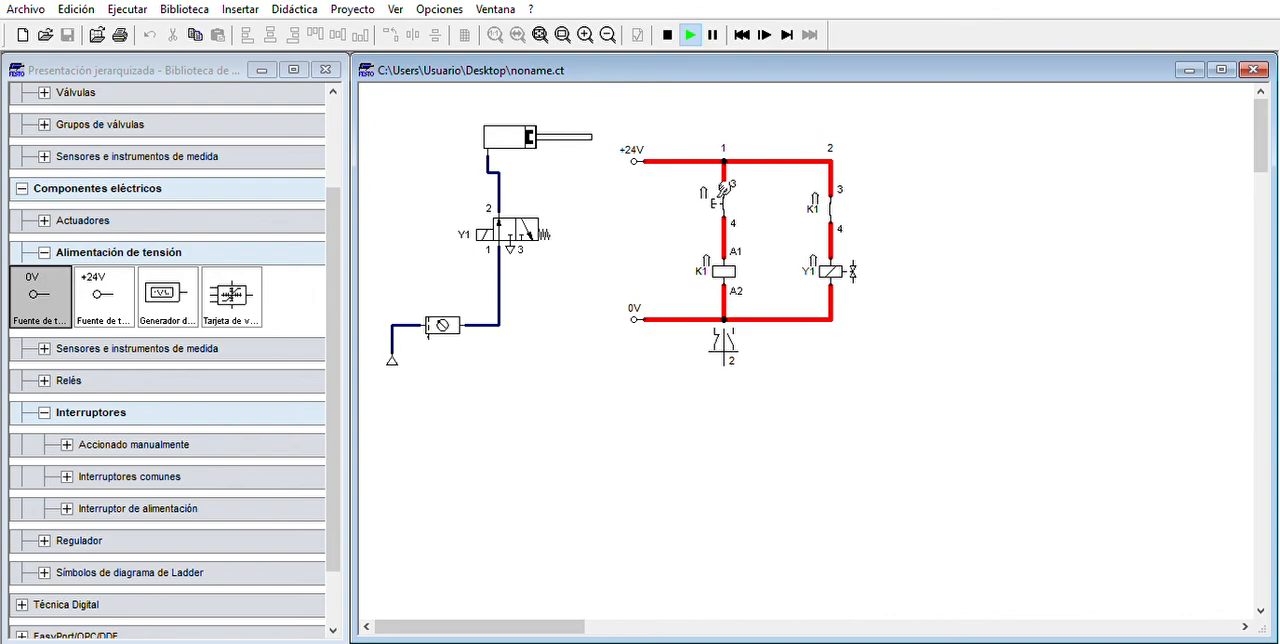
{"action": "left_click", "coordinate": [724, 190]}
{"action": "left_click", "coordinate": [724, 190]}
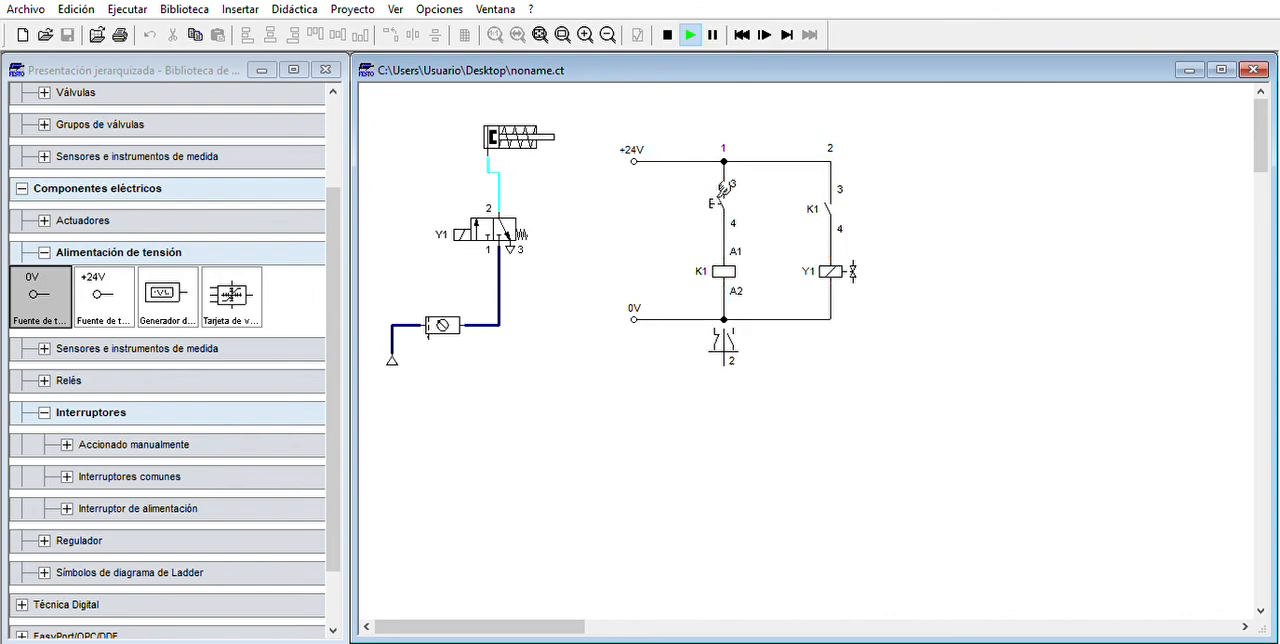
{"action": "left_click", "coordinate": [724, 190]}
{"action": "left_click", "coordinate": [724, 190]}
- Actuate the valve manually at Y1 again and operate the pushbutton once more to compare both ways of moving the cylinder
{"action": "left_click", "coordinate": [464, 230]}
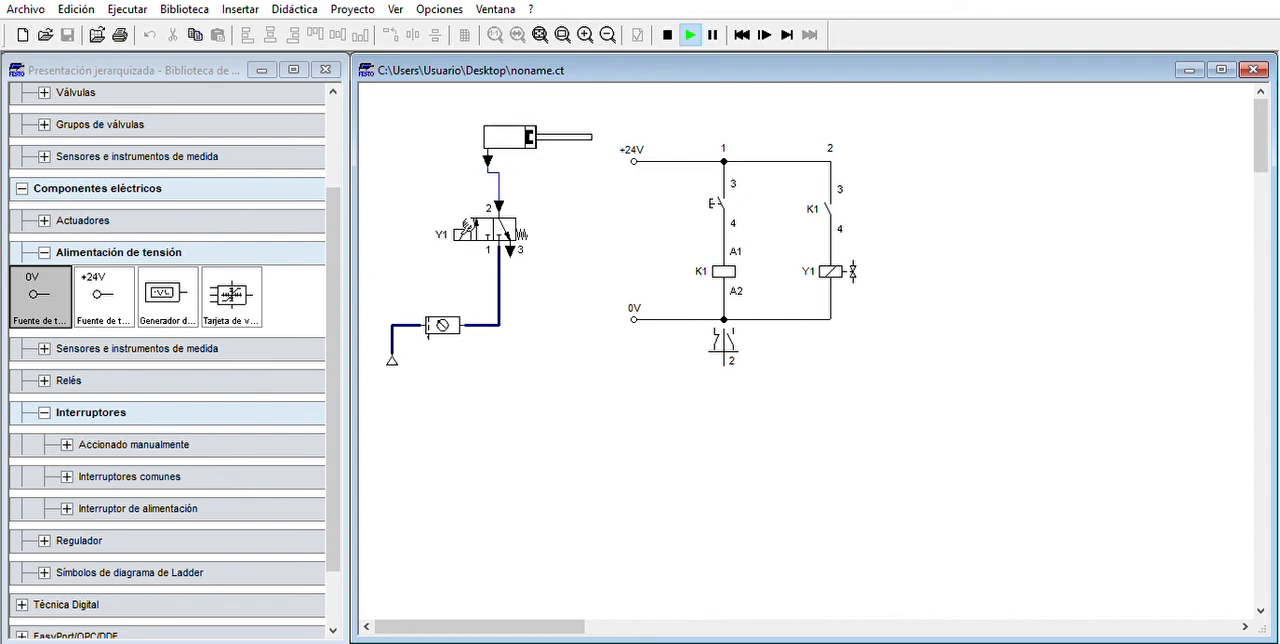
{"action": "left_click", "coordinate": [464, 230]}
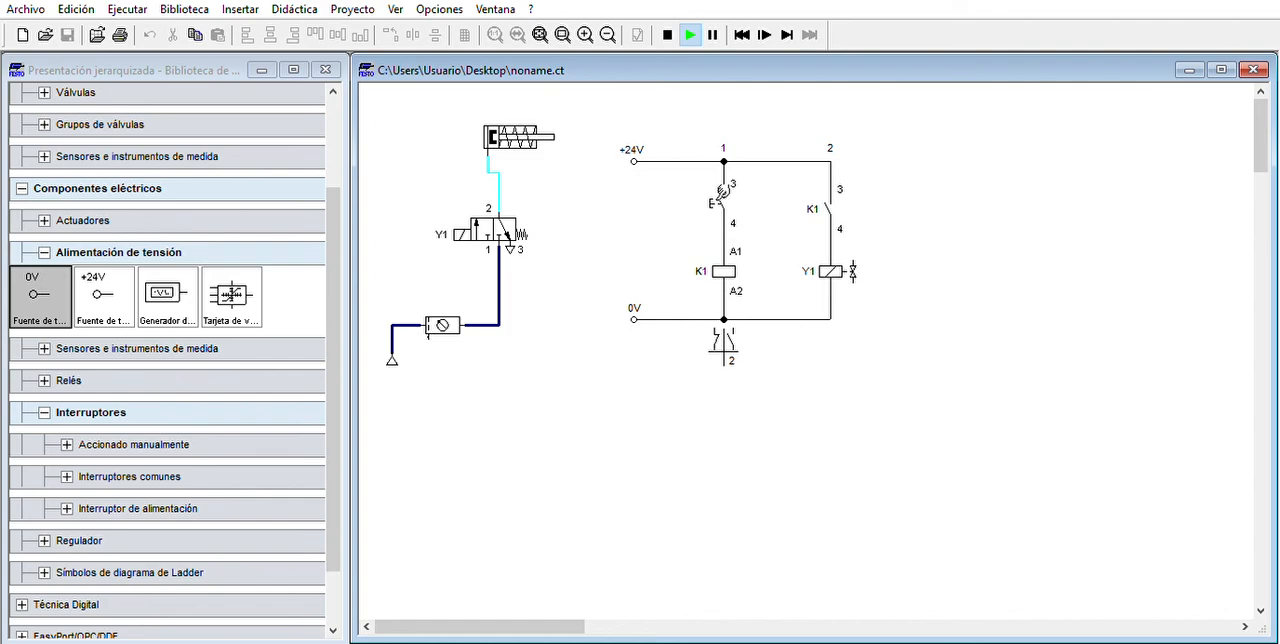
{"action": "left_click", "coordinate": [720, 190]}
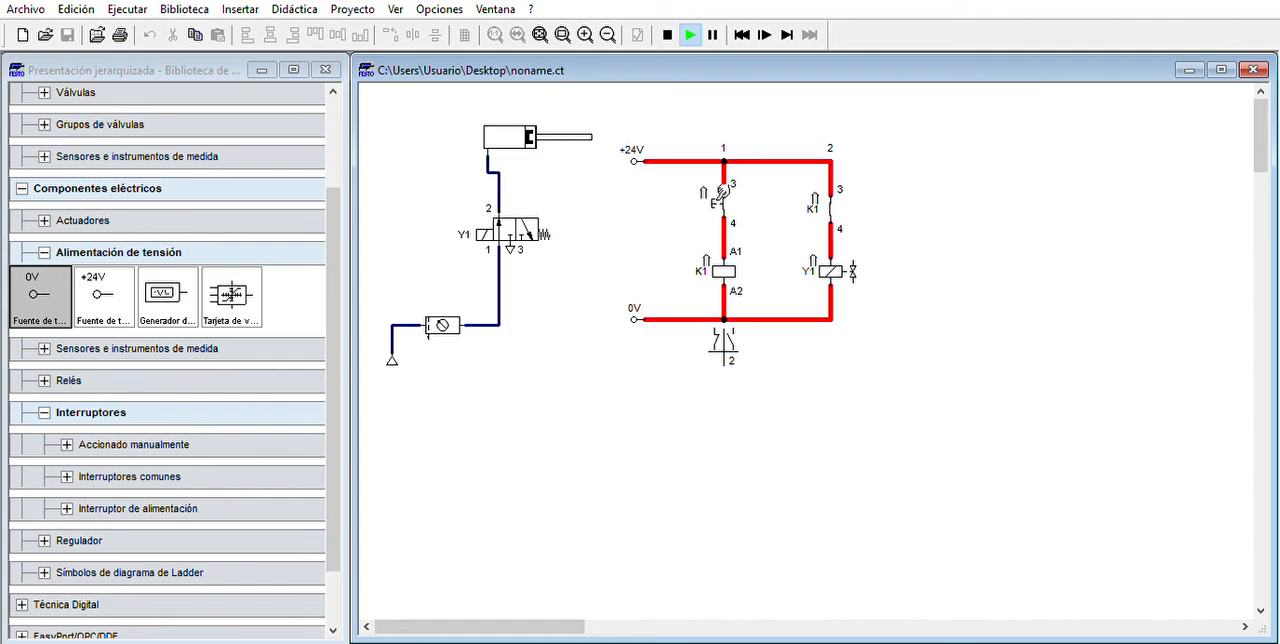